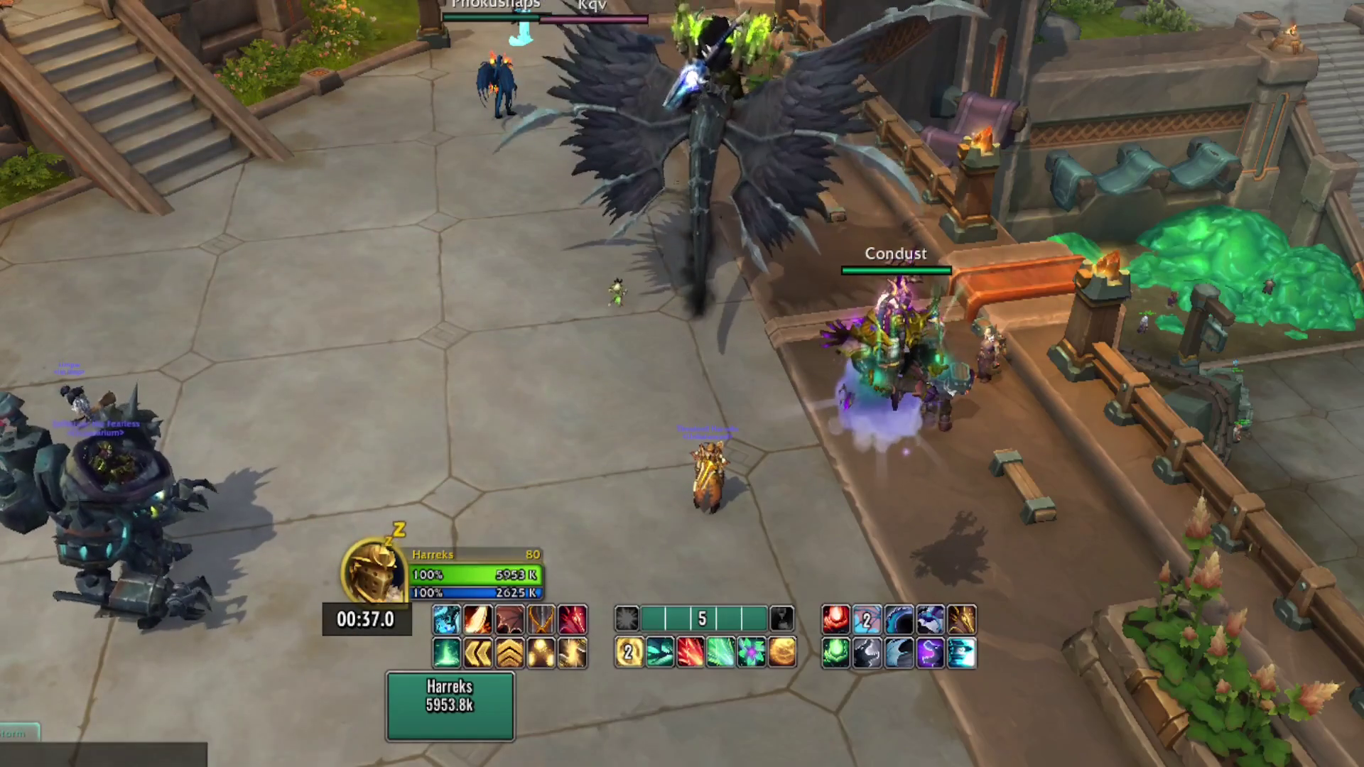
Bring up the Method Raid Tools main window (version 4930) with the /mrt command
{"action": "key", "text": "Return"}
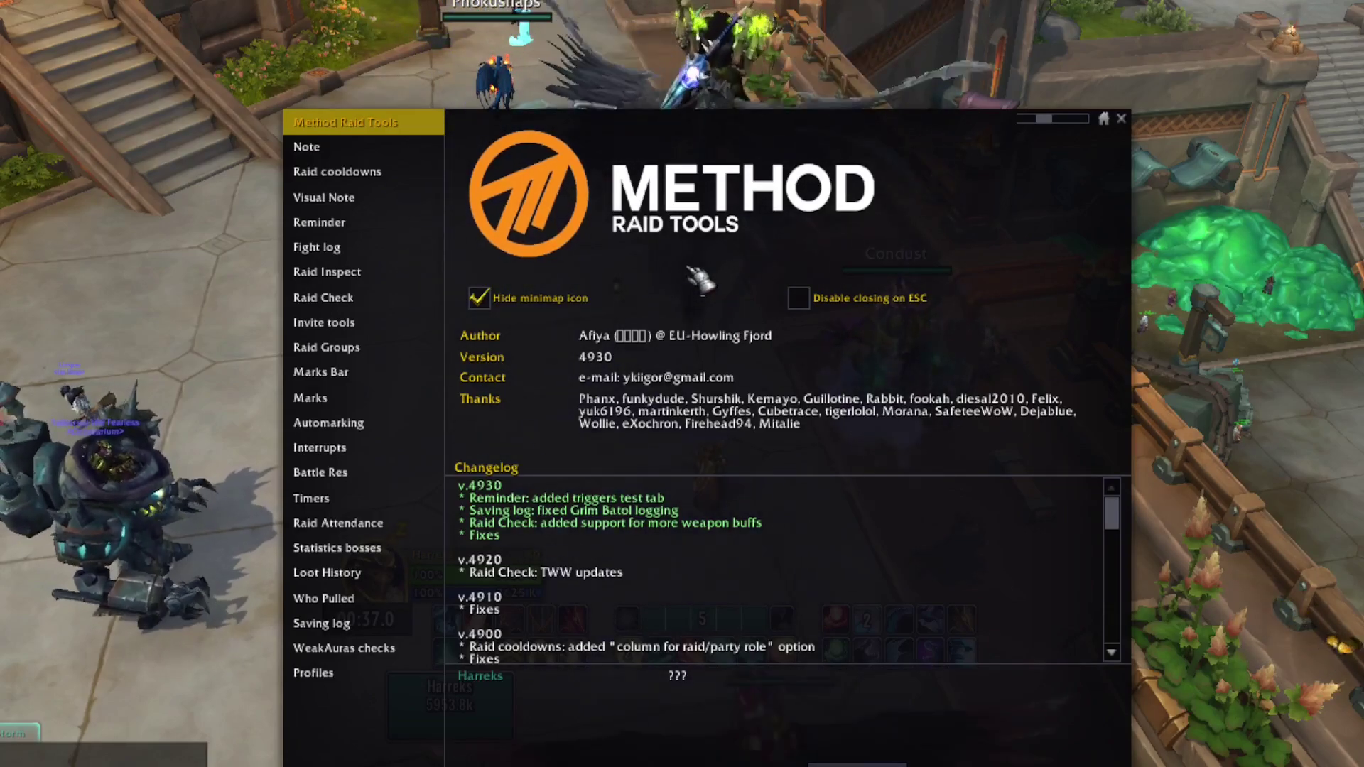
Go to the Reminder page and add a new personal reminder
{"action": "left_click", "coordinate": [334, 225]}
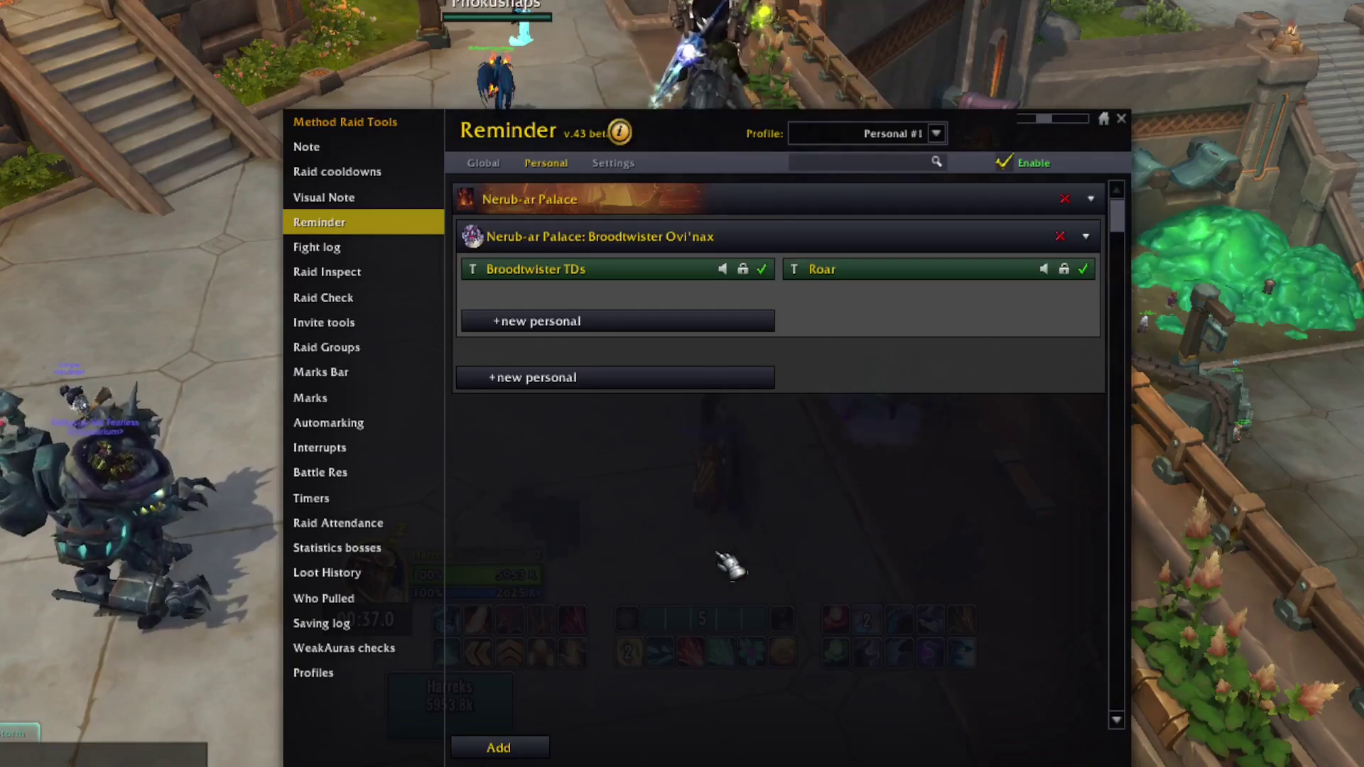
{"action": "left_click", "coordinate": [525, 753]}
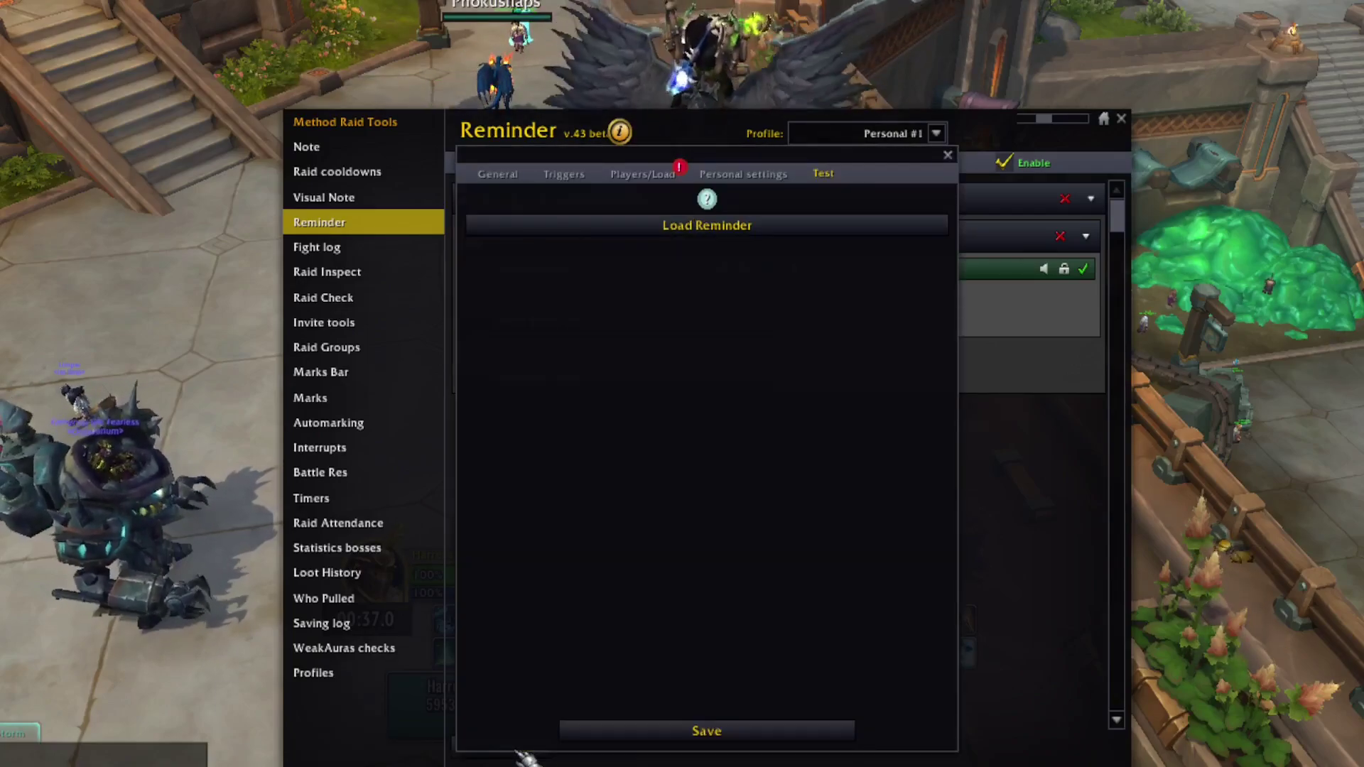
Name the reminder 'Stasis Timings', keep it as Normal text, and begin its message
{"action": "left_click", "coordinate": [500, 184]}
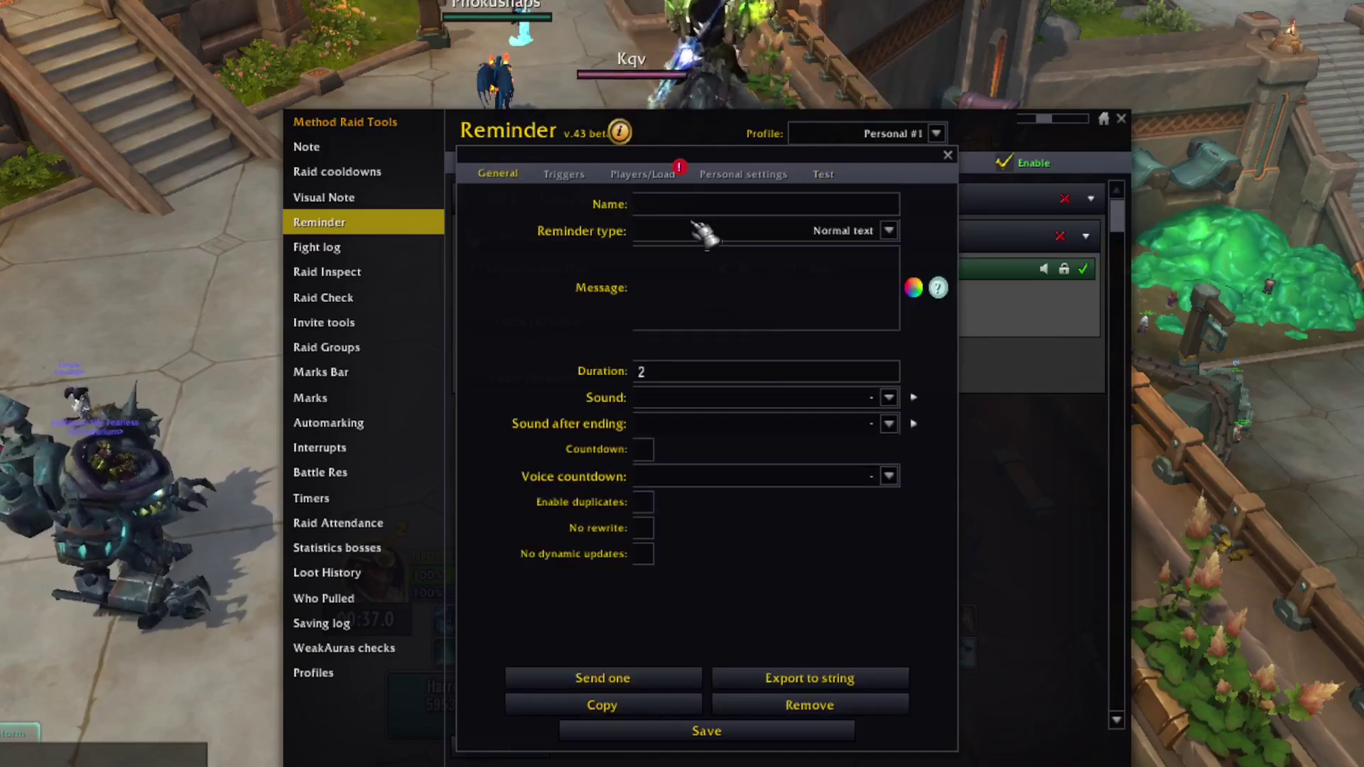
{"action": "left_click", "coordinate": [889, 230]}
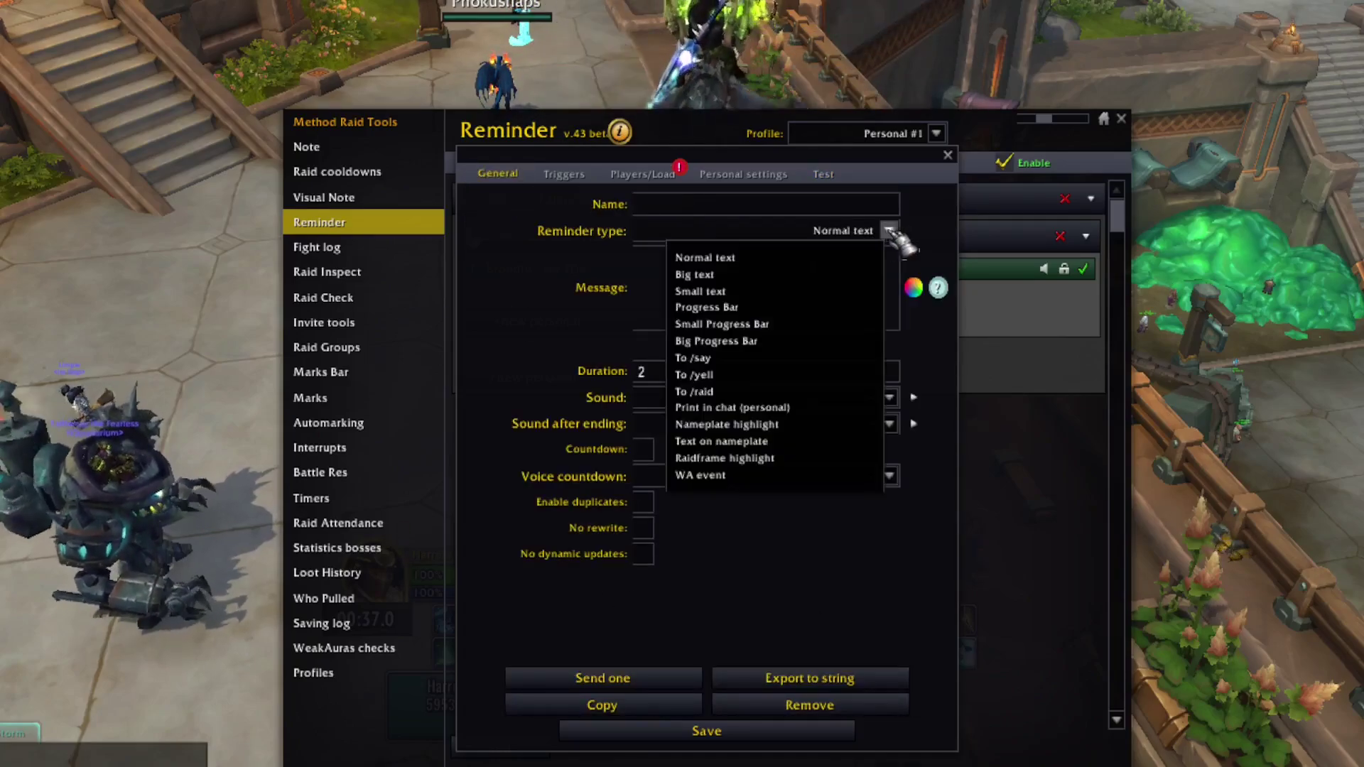
{"action": "left_click", "coordinate": [774, 257]}
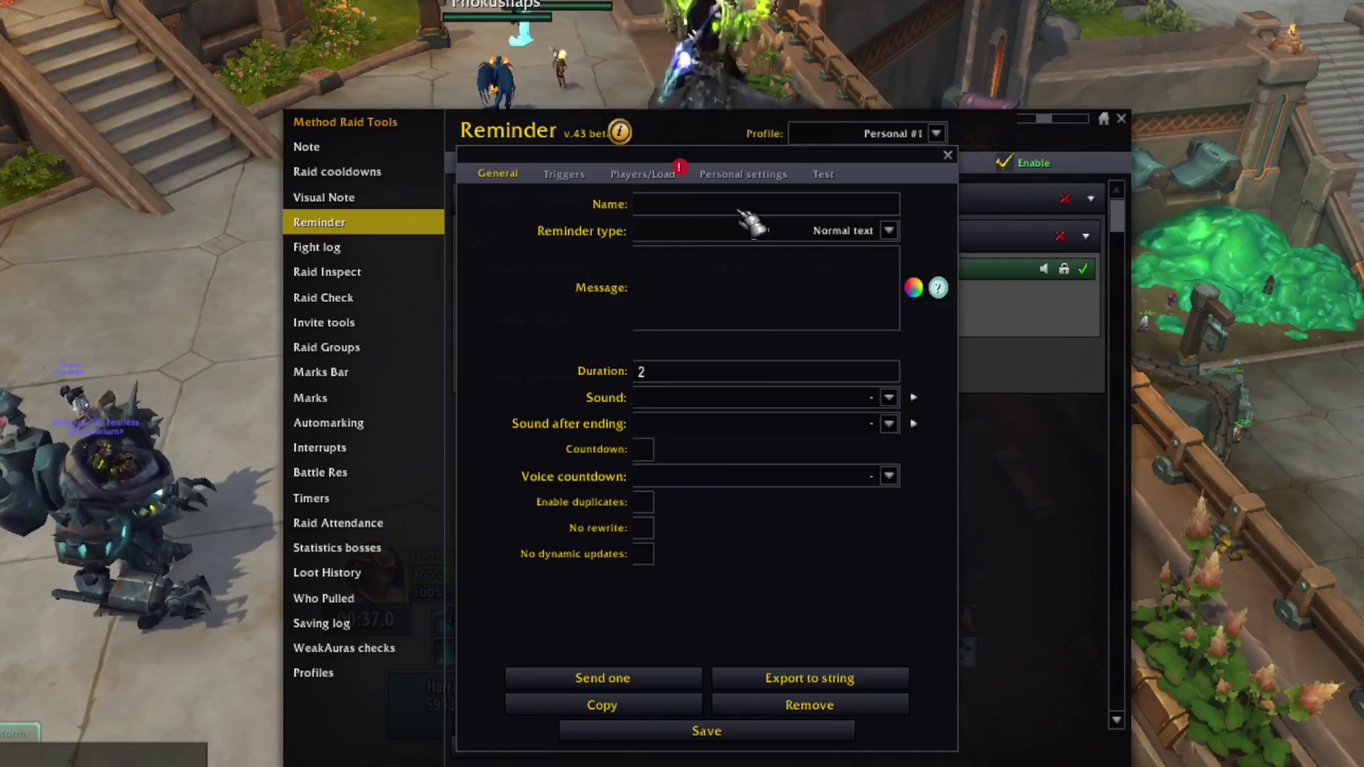
{"action": "left_click", "coordinate": [740, 211]}
{"action": "type", "text": "St"}
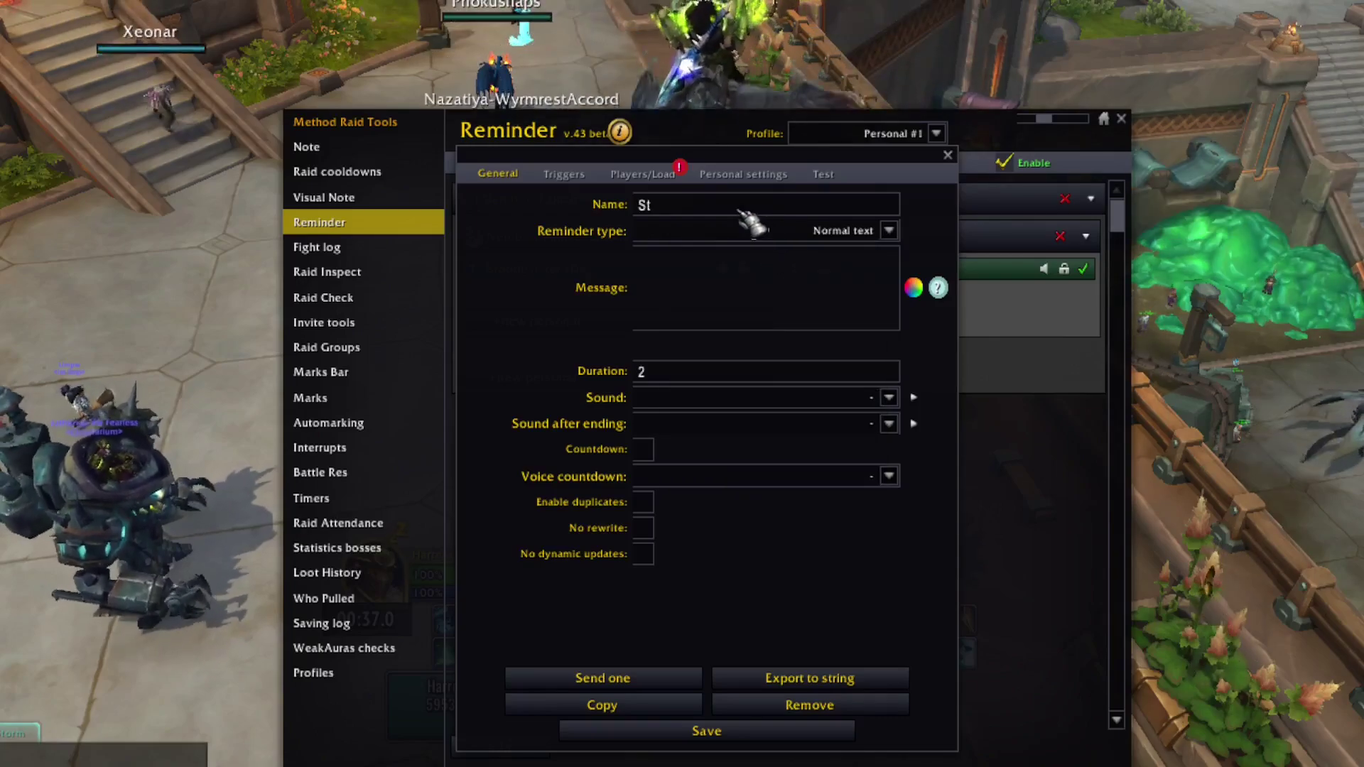
{"action": "type", "text": "asis Timings"}
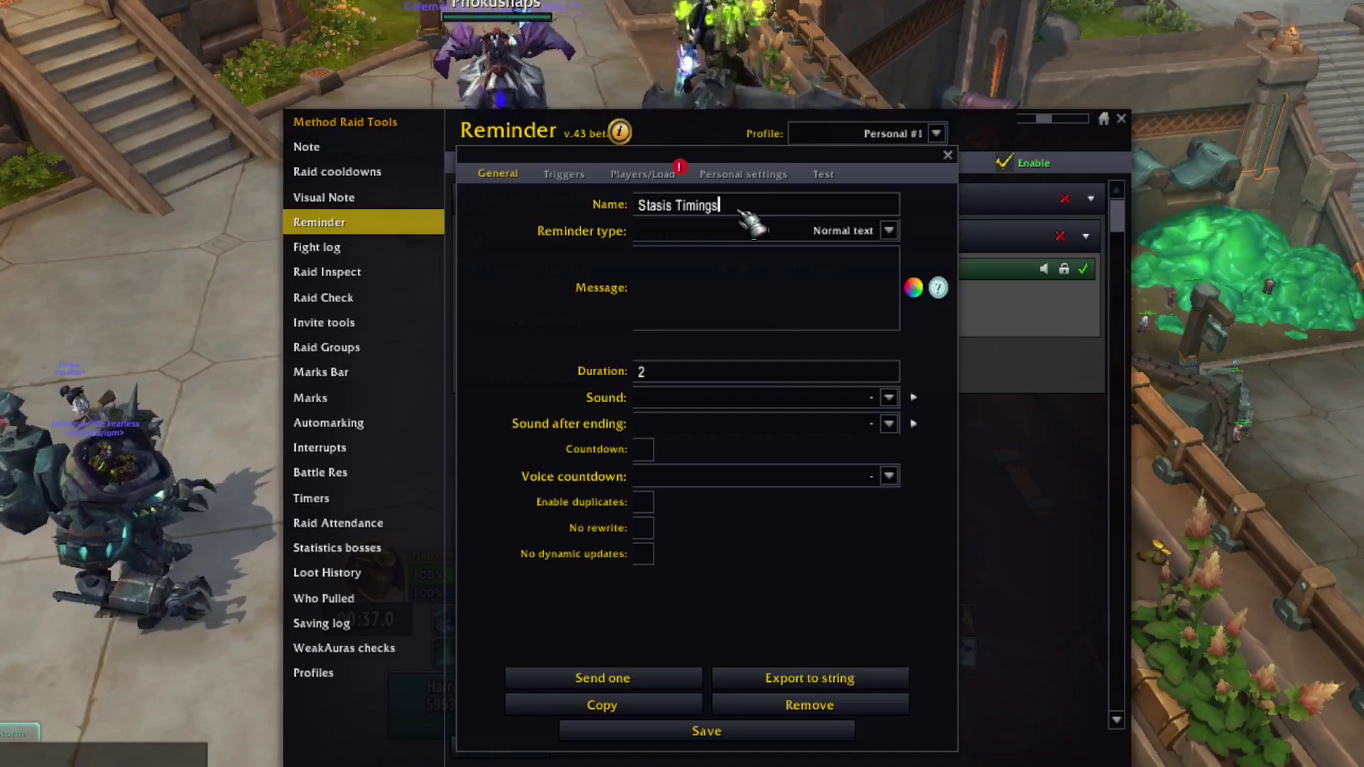
{"action": "left_click", "coordinate": [748, 279]}
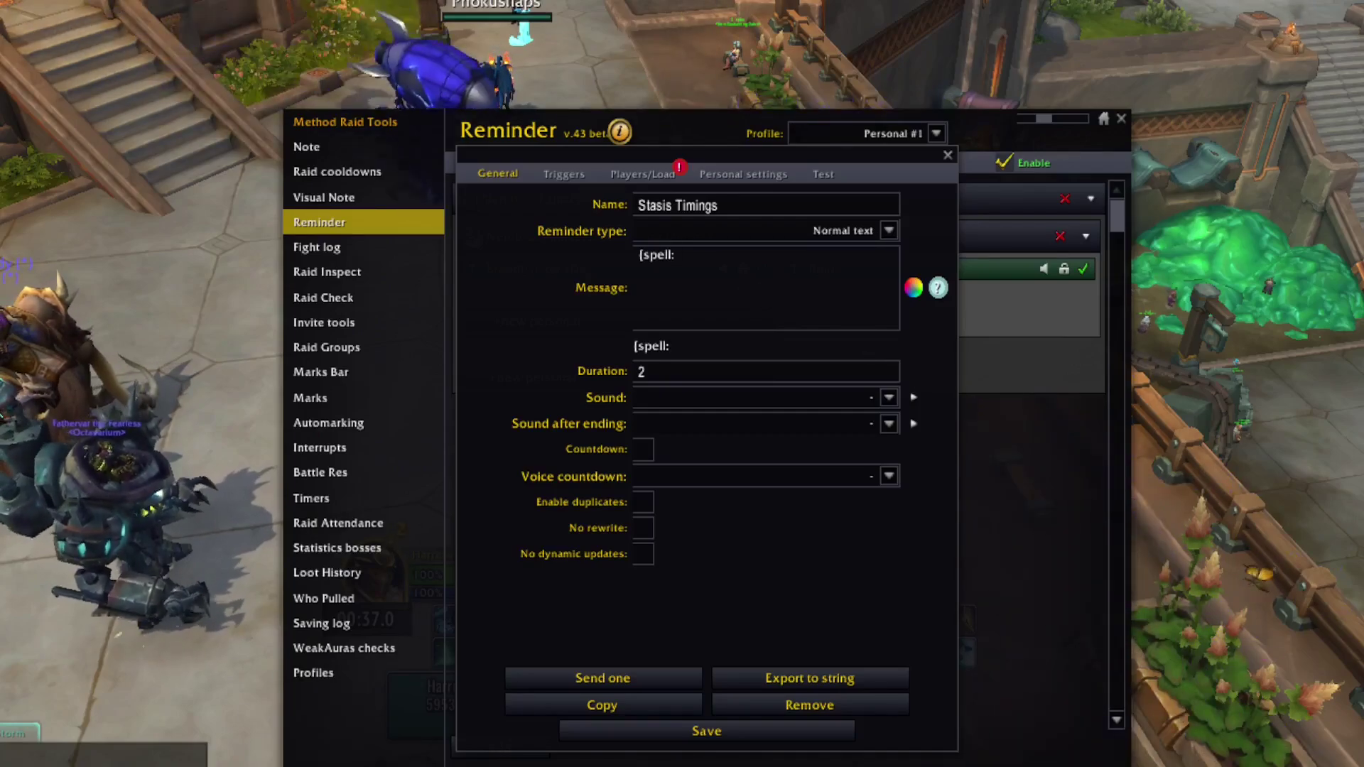
Complete the message as '{spell:370537} Stasis' and set its duration to 10 seconds
{"action": "type", "text": "70537"}
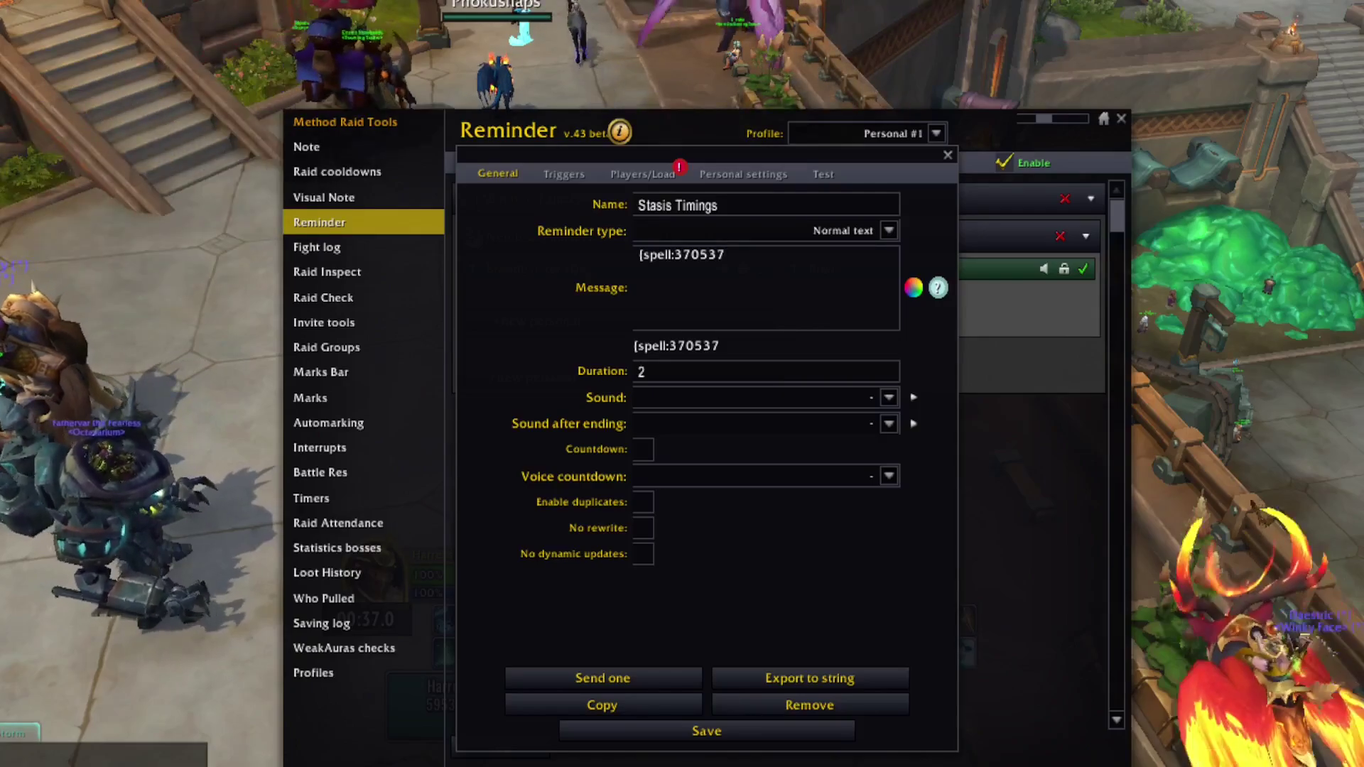
{"action": "type", "text": "} Stasis"}
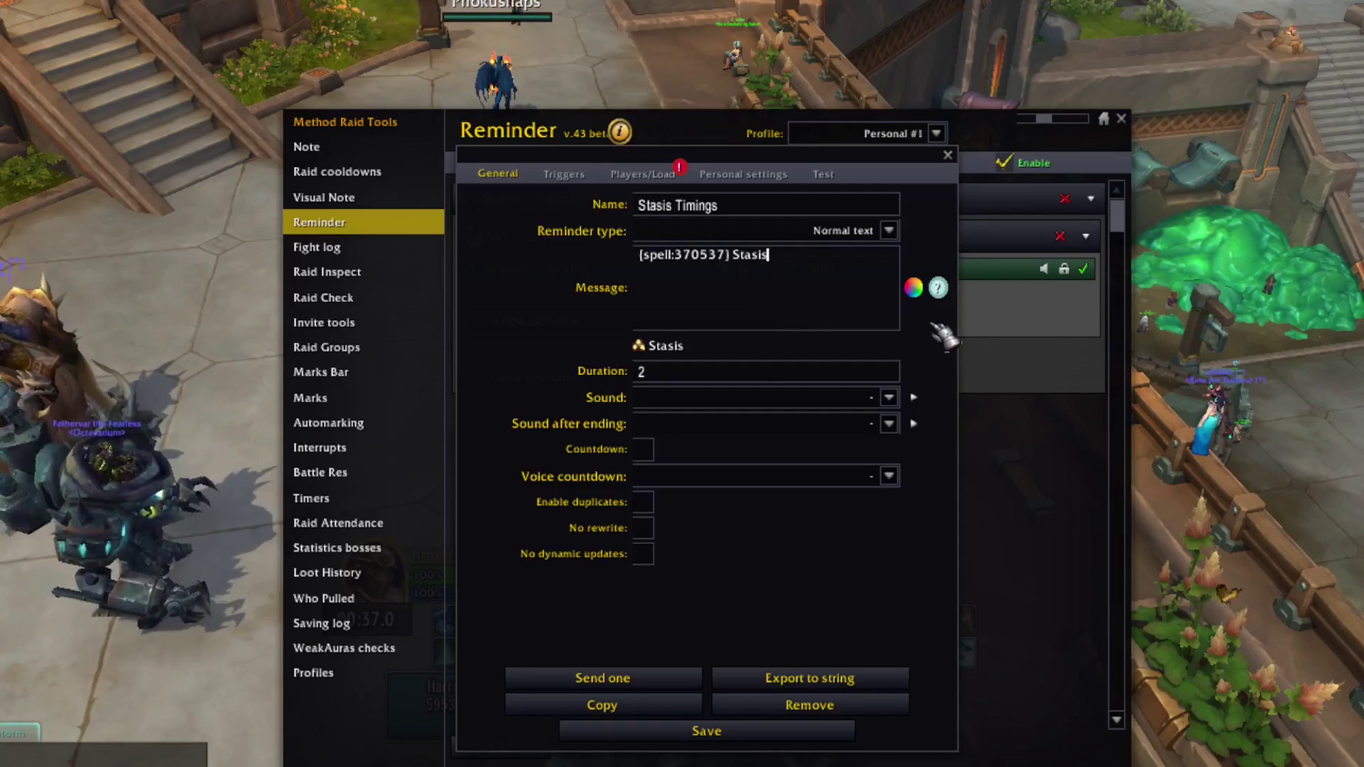
{"action": "mouse_move", "coordinate": [951, 301]}
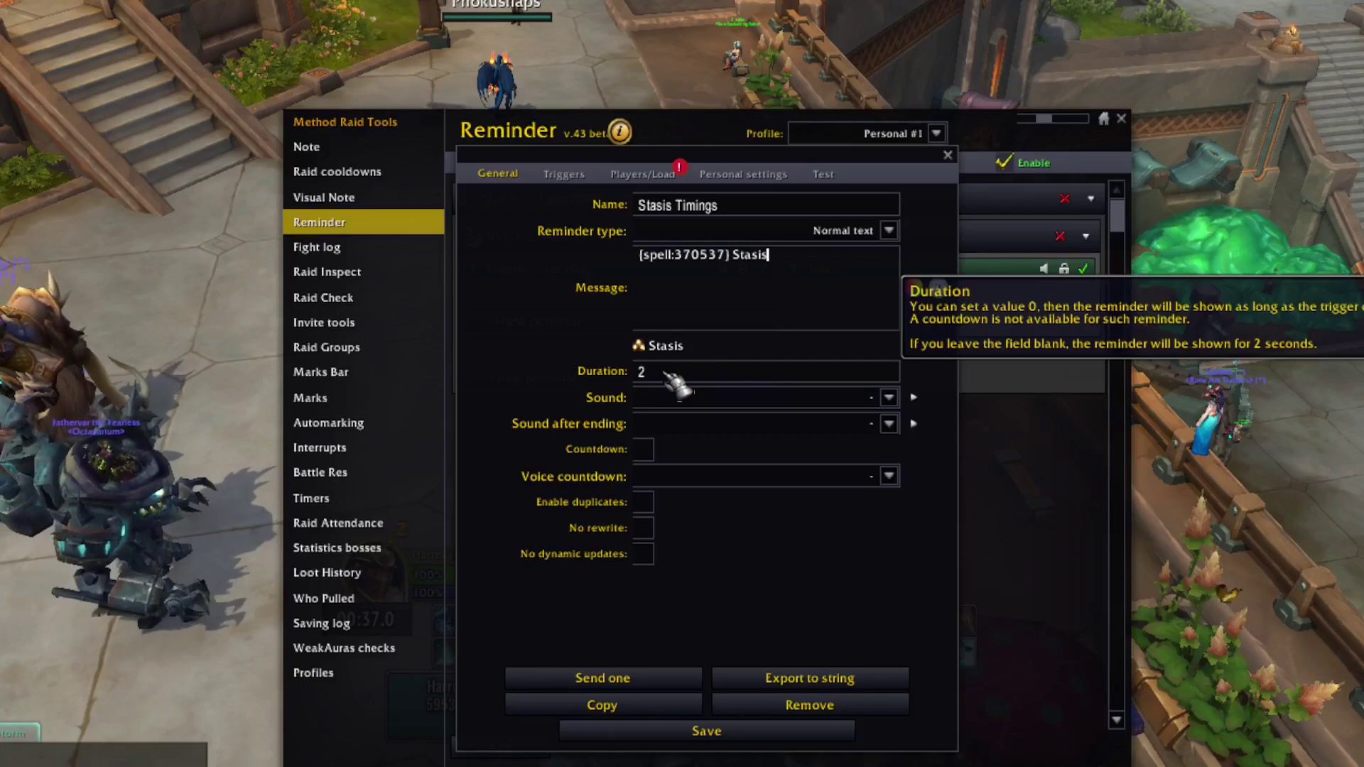
{"action": "left_click", "coordinate": [640, 374]}
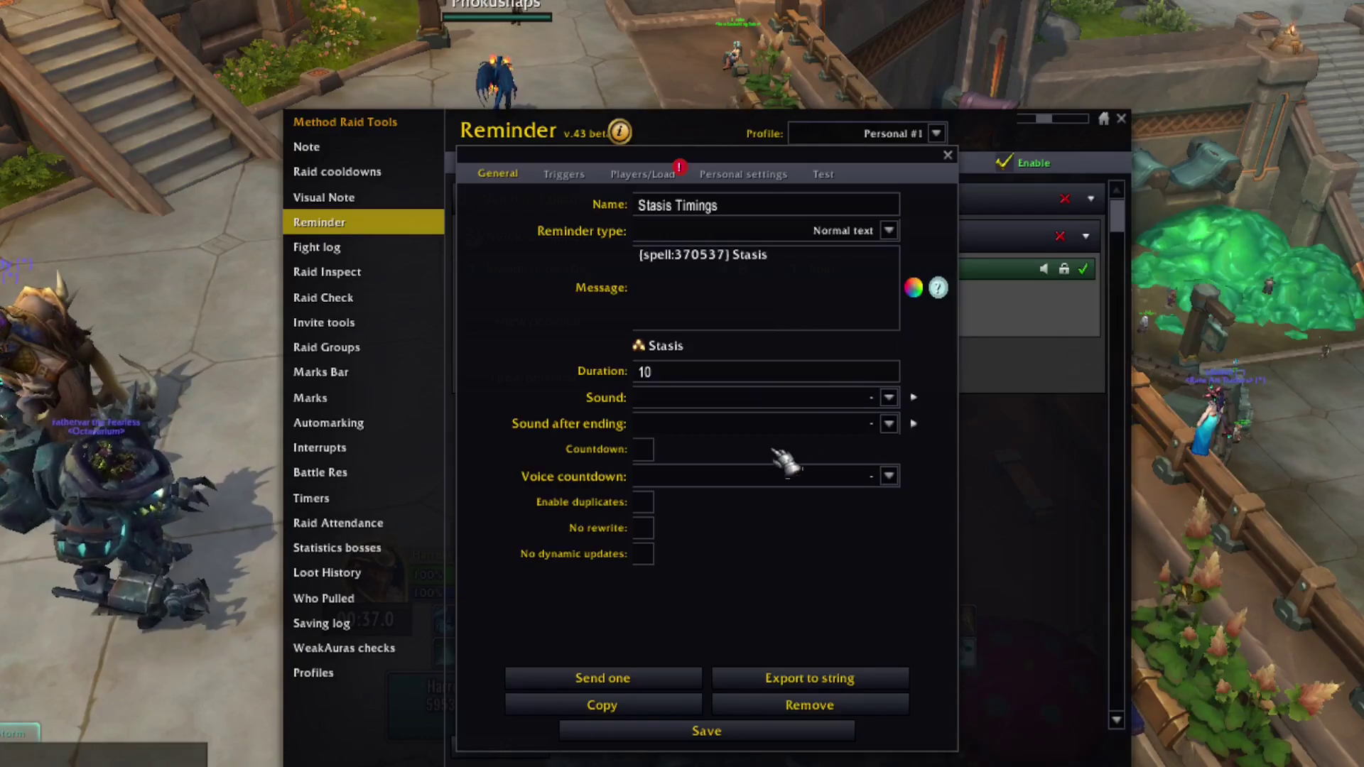
Use Text-to-Speech for start and end sounds, and add a countdown voiced by English: Amy
{"action": "left_click", "coordinate": [889, 398]}
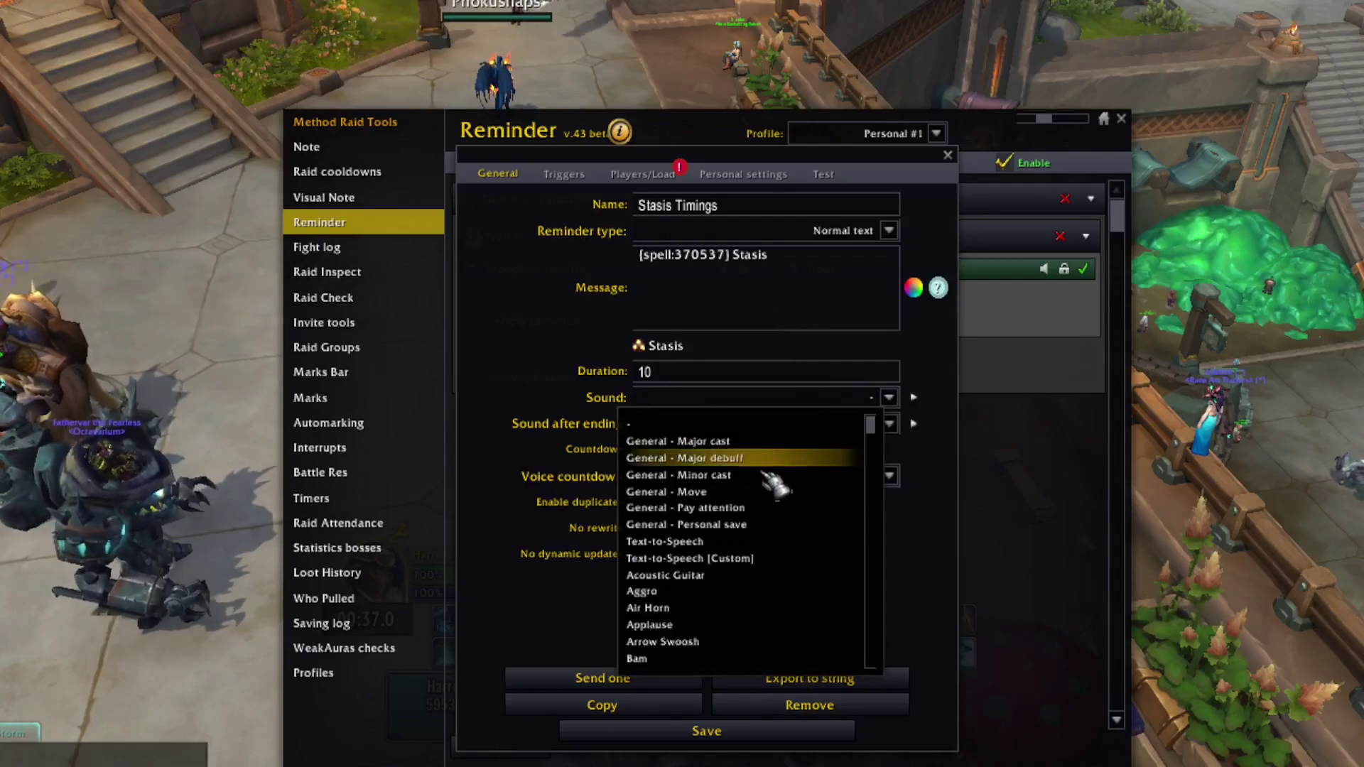
{"action": "left_click", "coordinate": [838, 535]}
{"action": "left_click", "coordinate": [888, 424]}
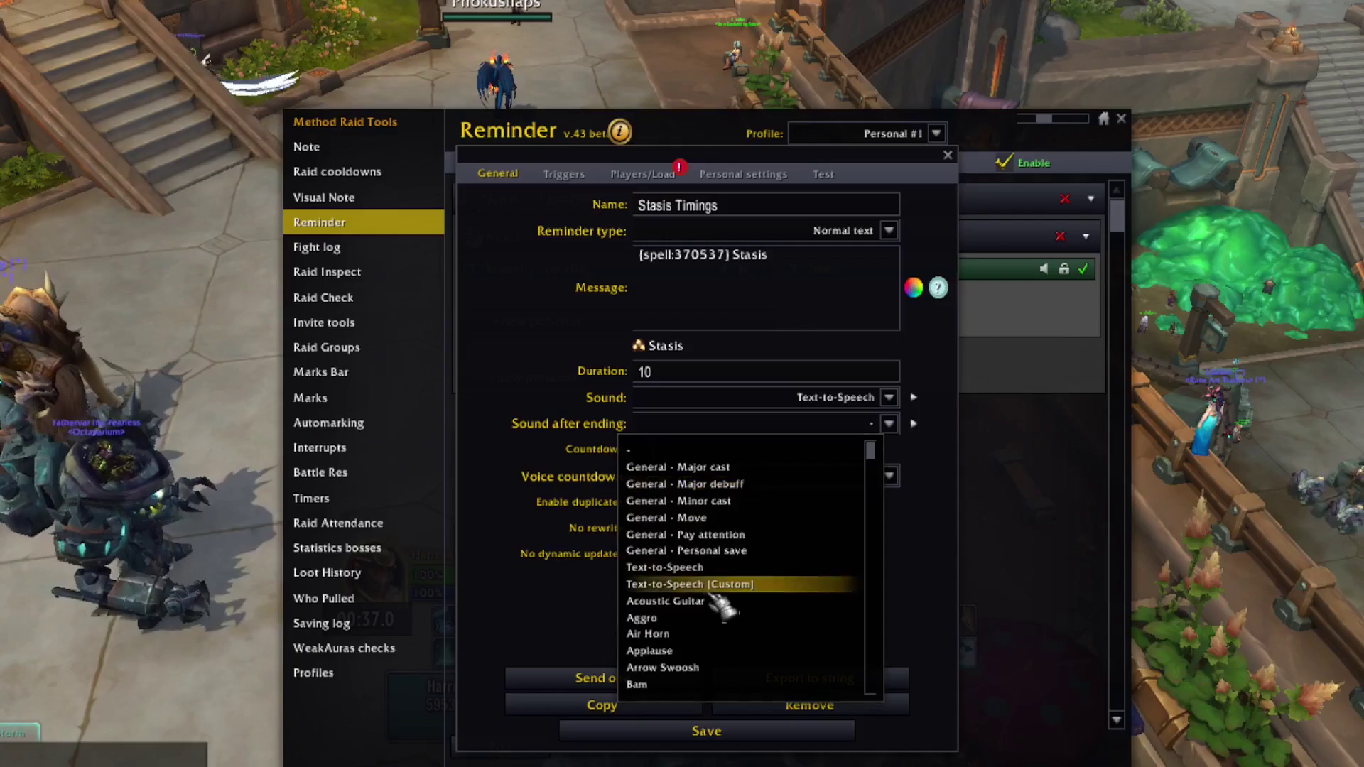
{"action": "left_click", "coordinate": [701, 563]}
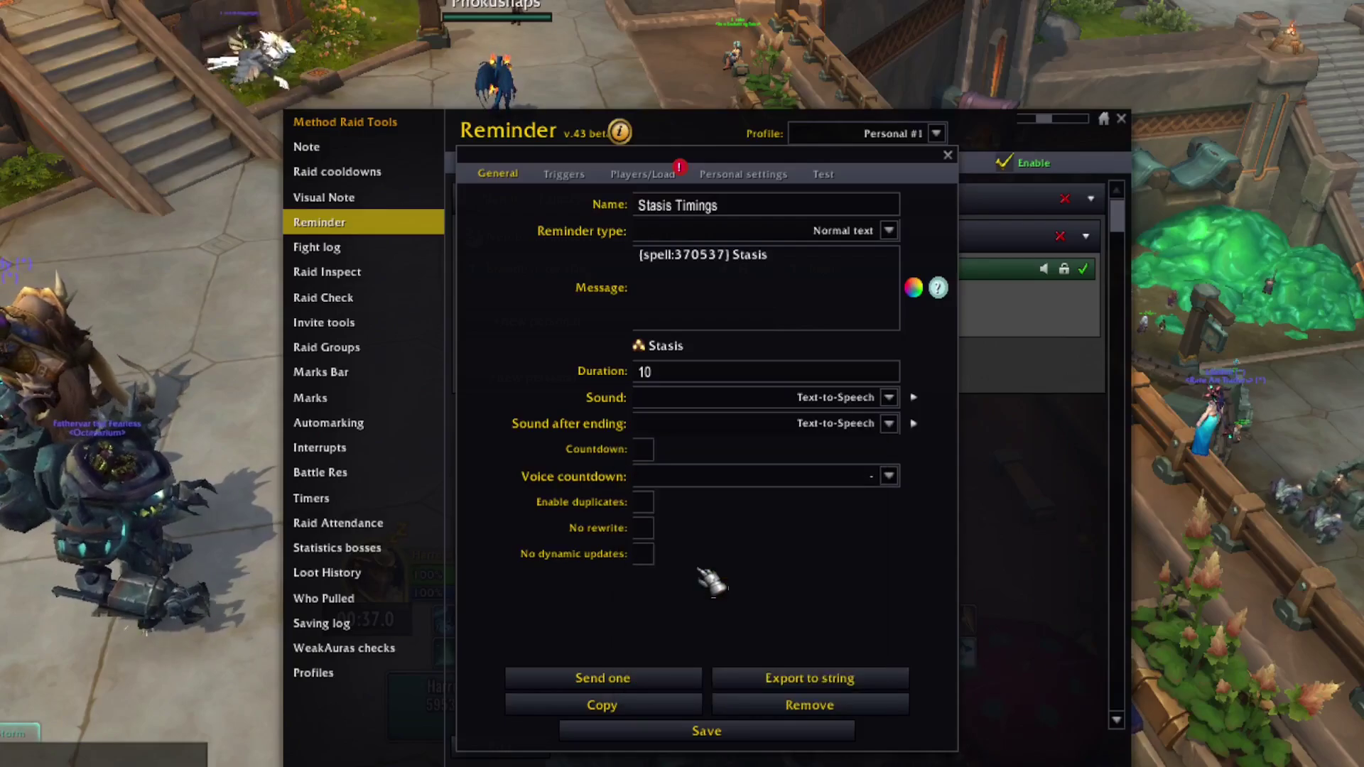
{"action": "left_click", "coordinate": [643, 449]}
{"action": "left_click", "coordinate": [888, 503]}
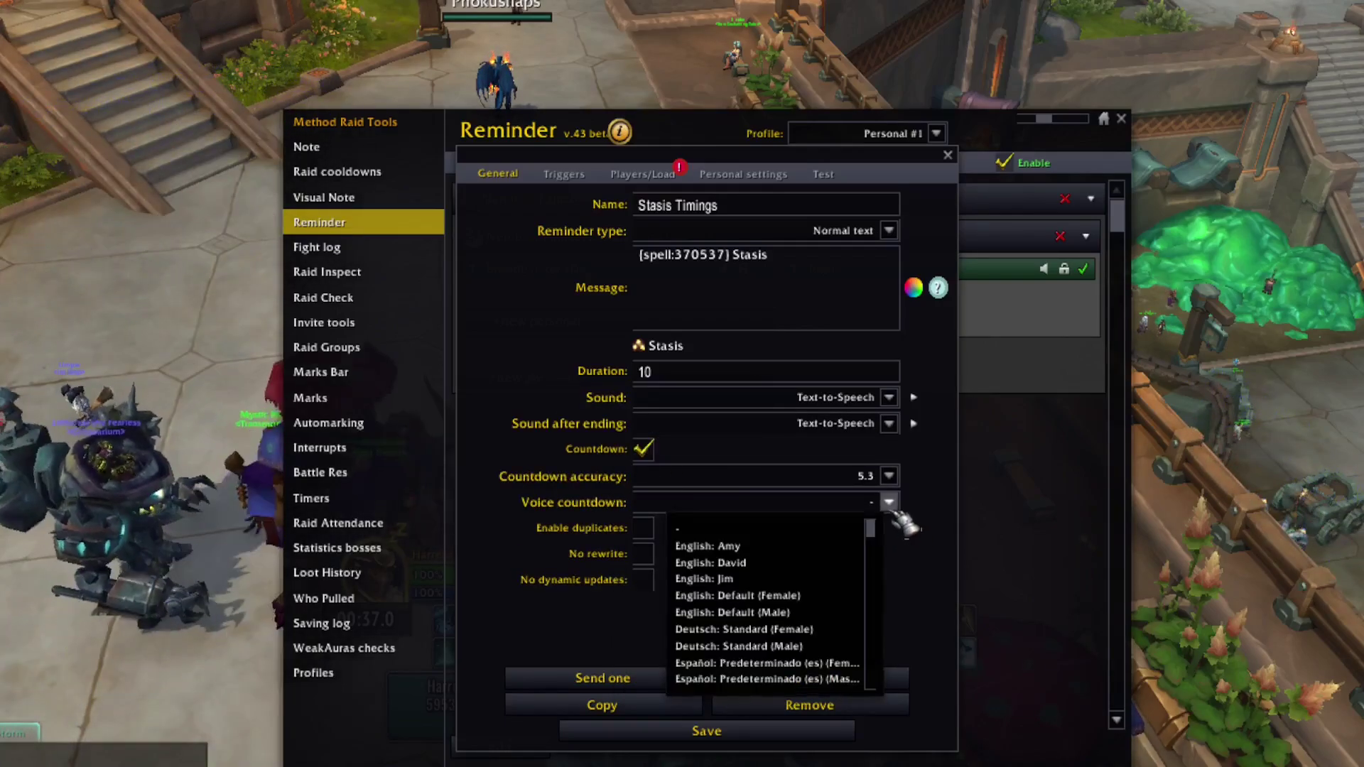
{"action": "left_click", "coordinate": [751, 552]}
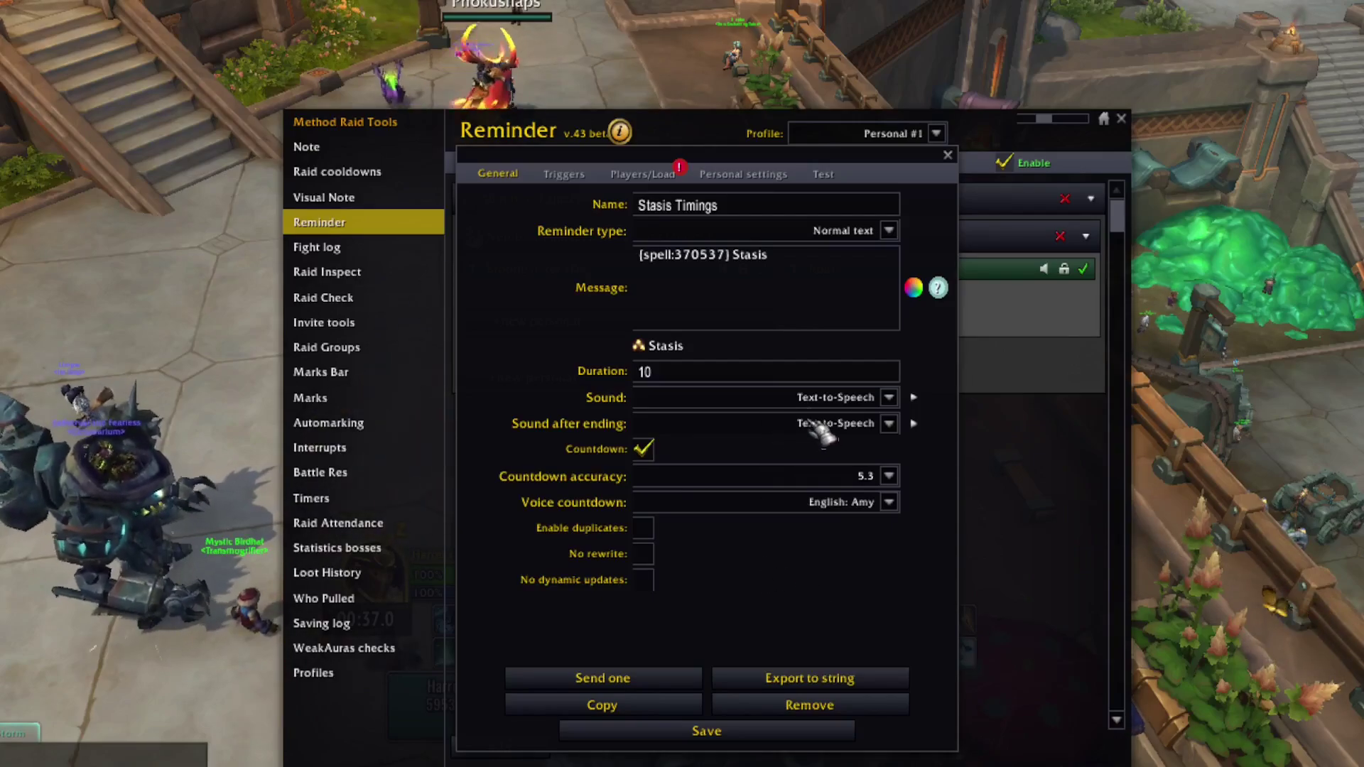
Add a second Boss pull trigger, combined with Trigger 1 using OR
{"action": "left_click", "coordinate": [573, 182]}
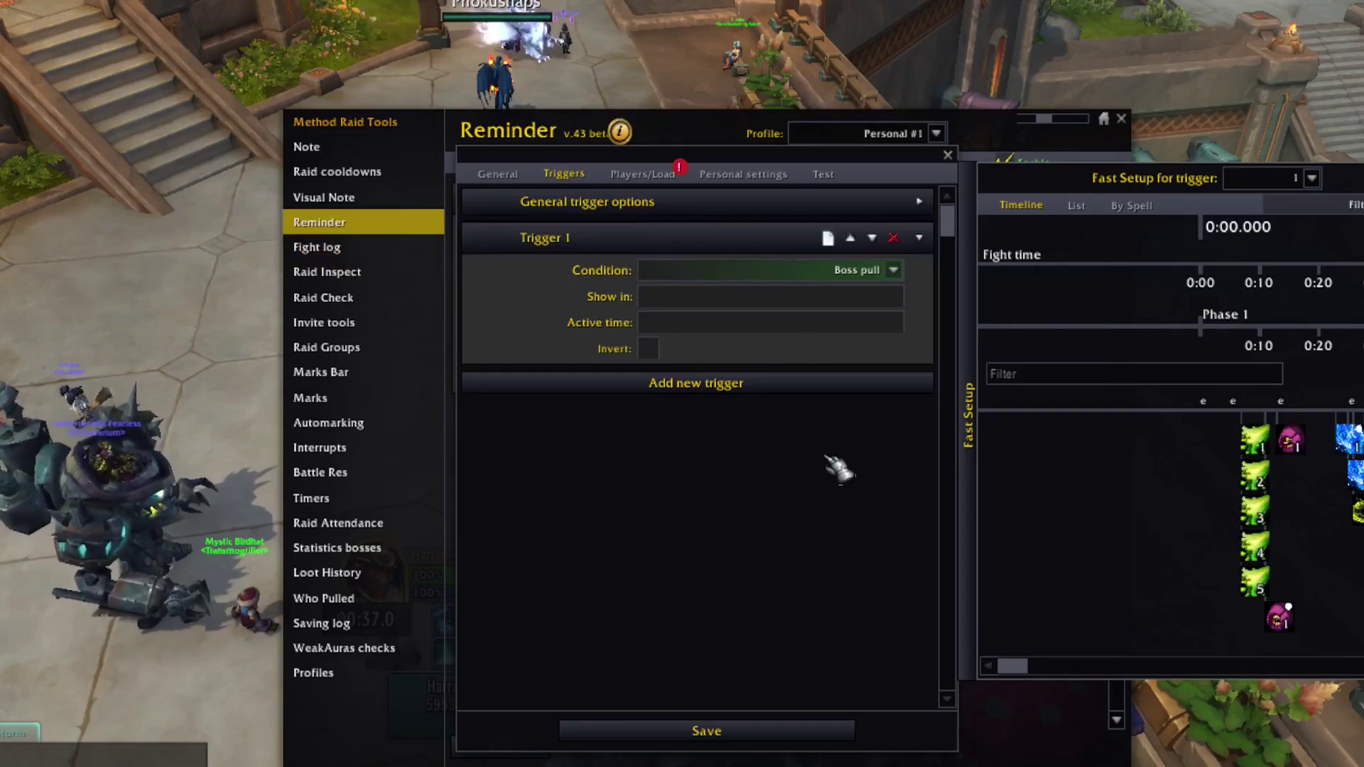
{"action": "mouse_move", "coordinate": [880, 299]}
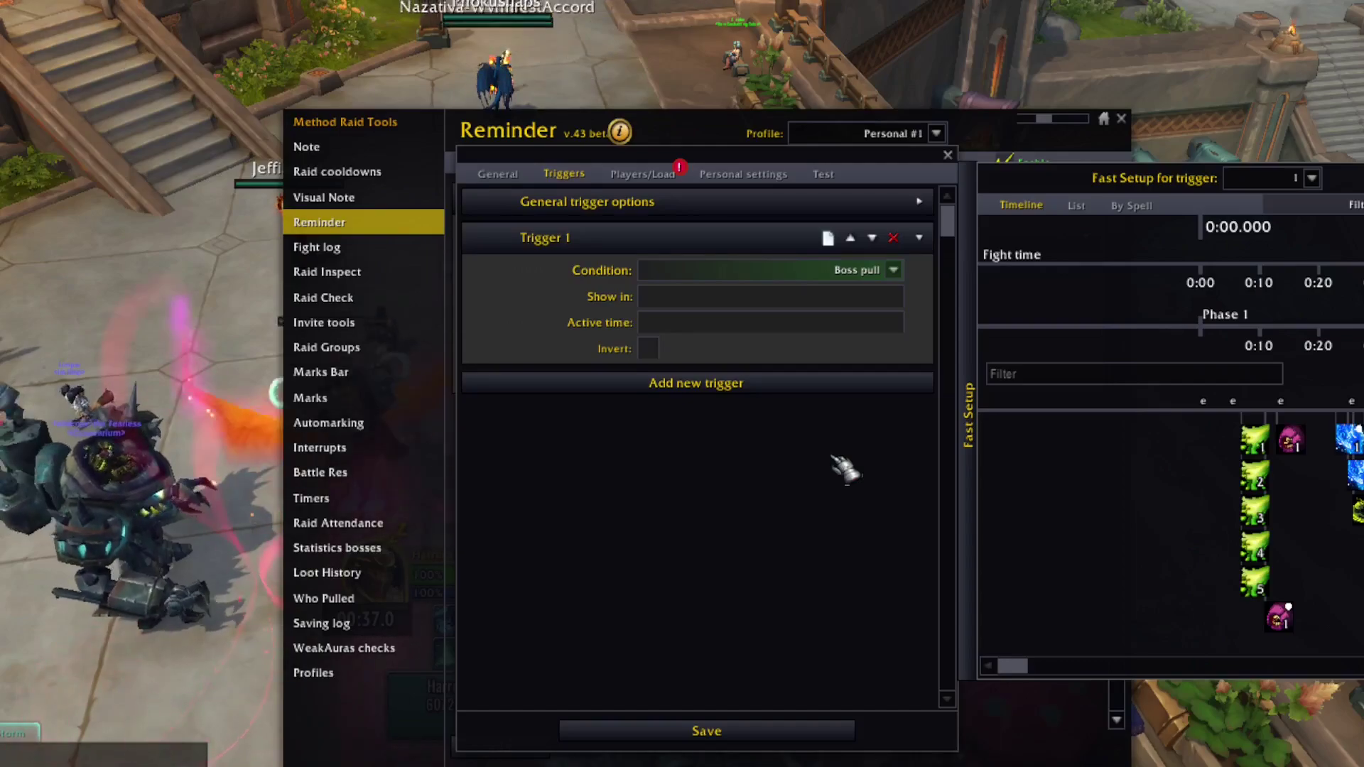
{"action": "left_click", "coordinate": [695, 387]}
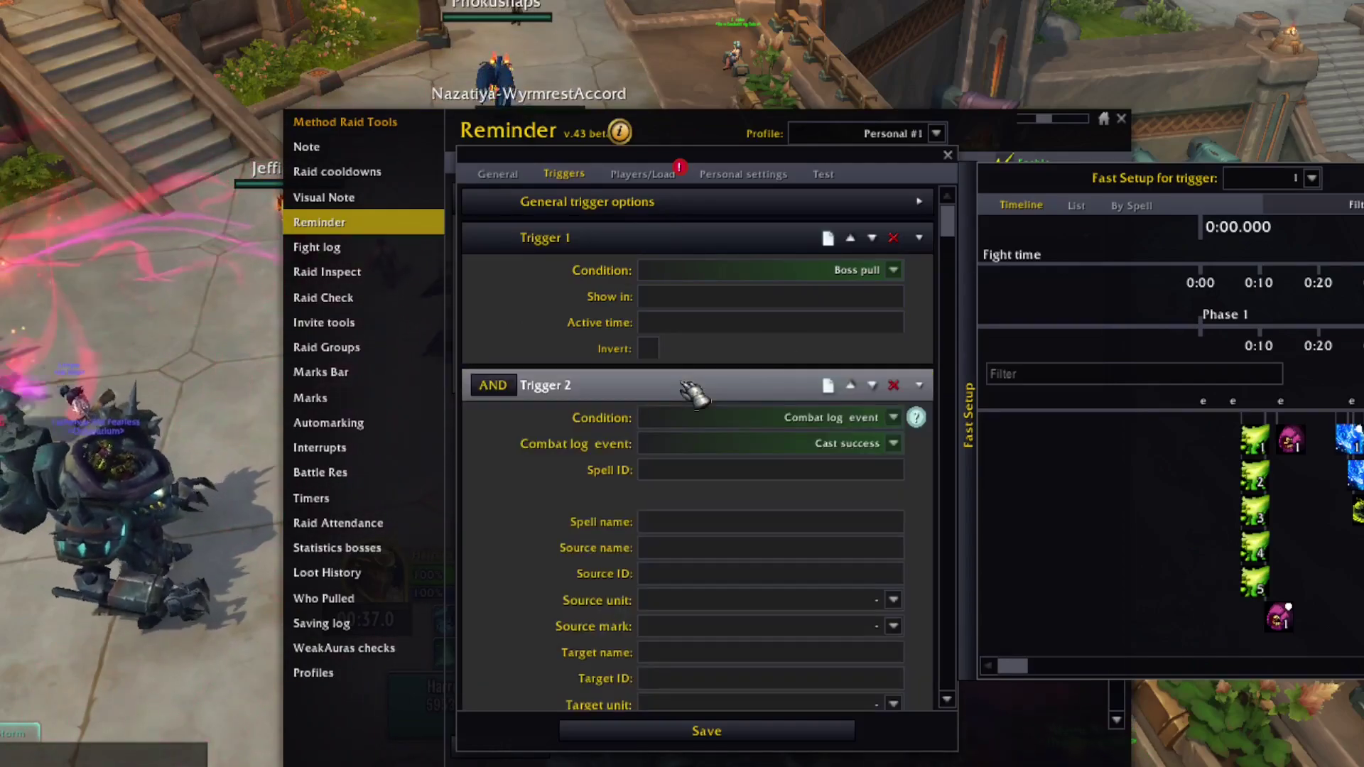
{"action": "left_click", "coordinate": [893, 418]}
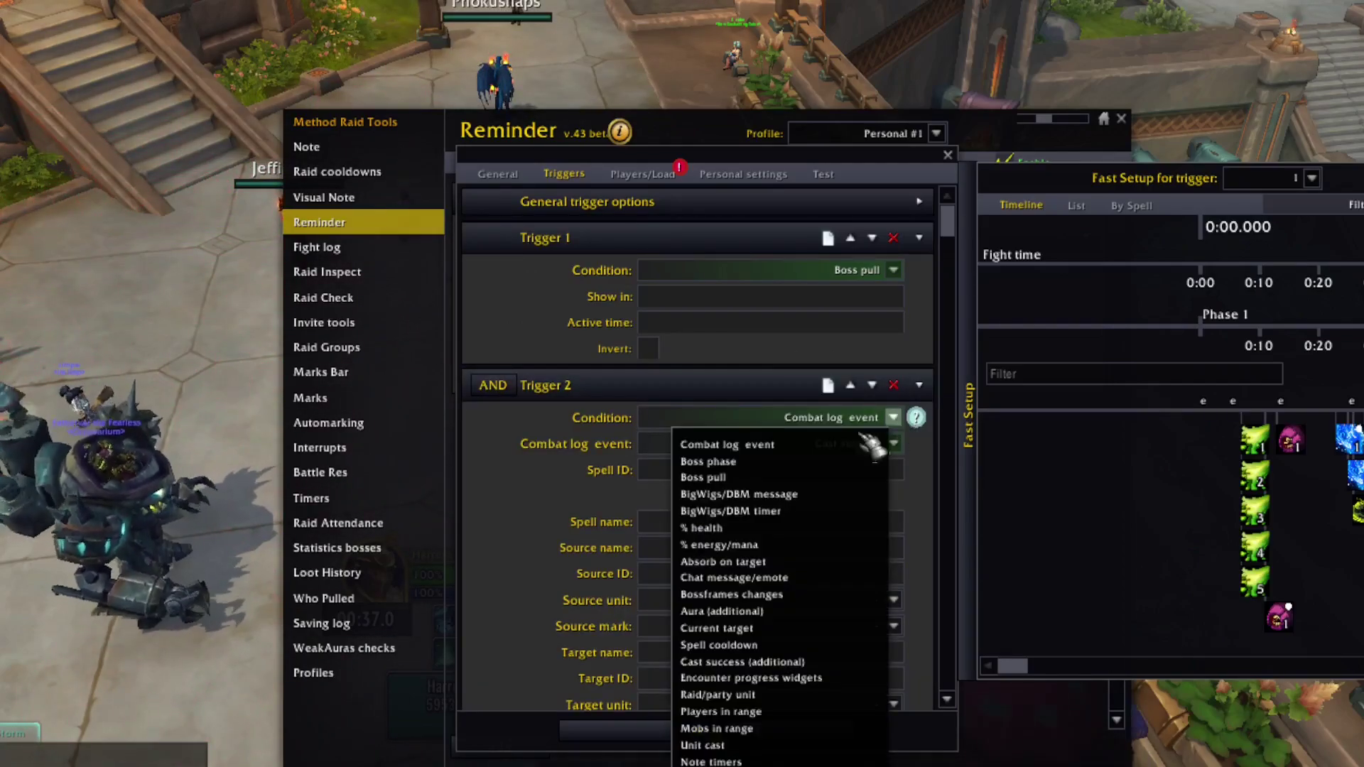
{"action": "left_click", "coordinate": [732, 479]}
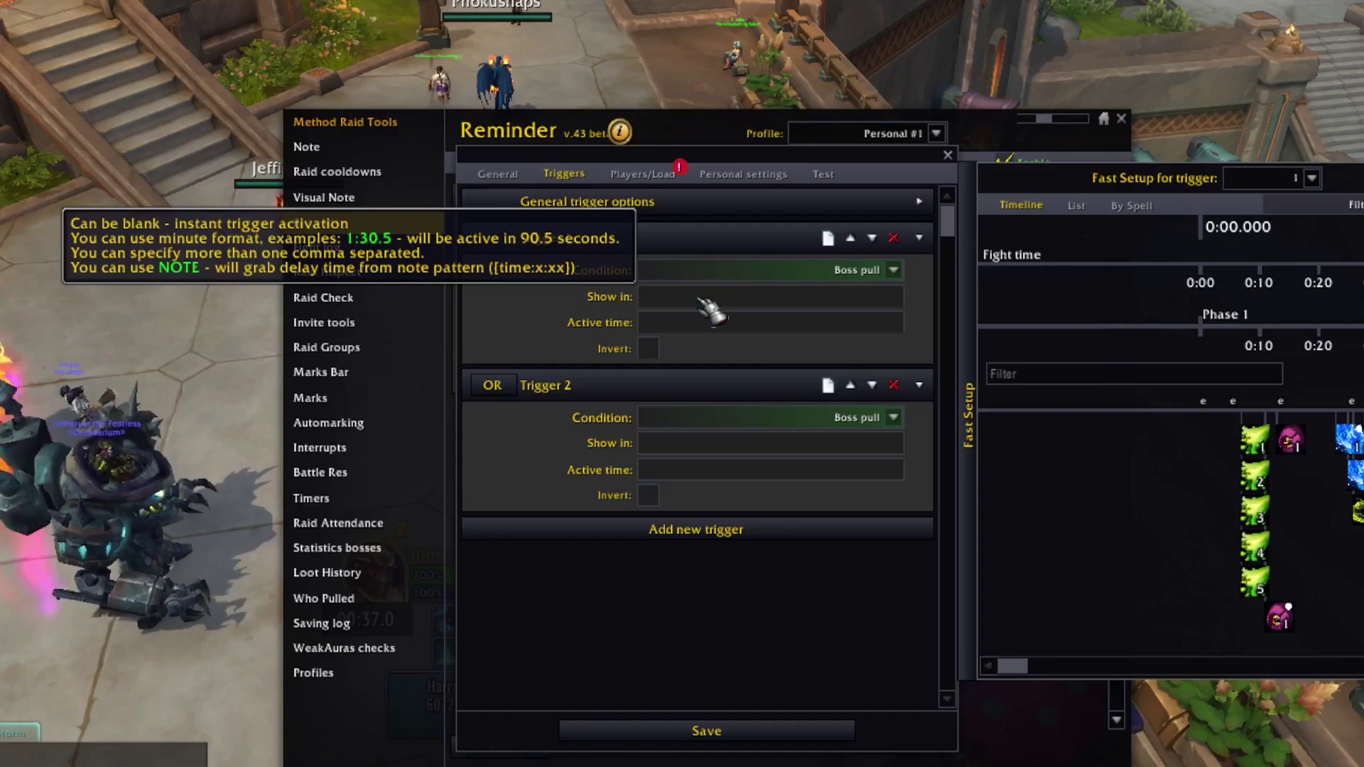
Set Trigger 1 to show at 0:05 and Trigger 2 at 1:50 after boss pull
{"action": "type", "text": "0:05"}
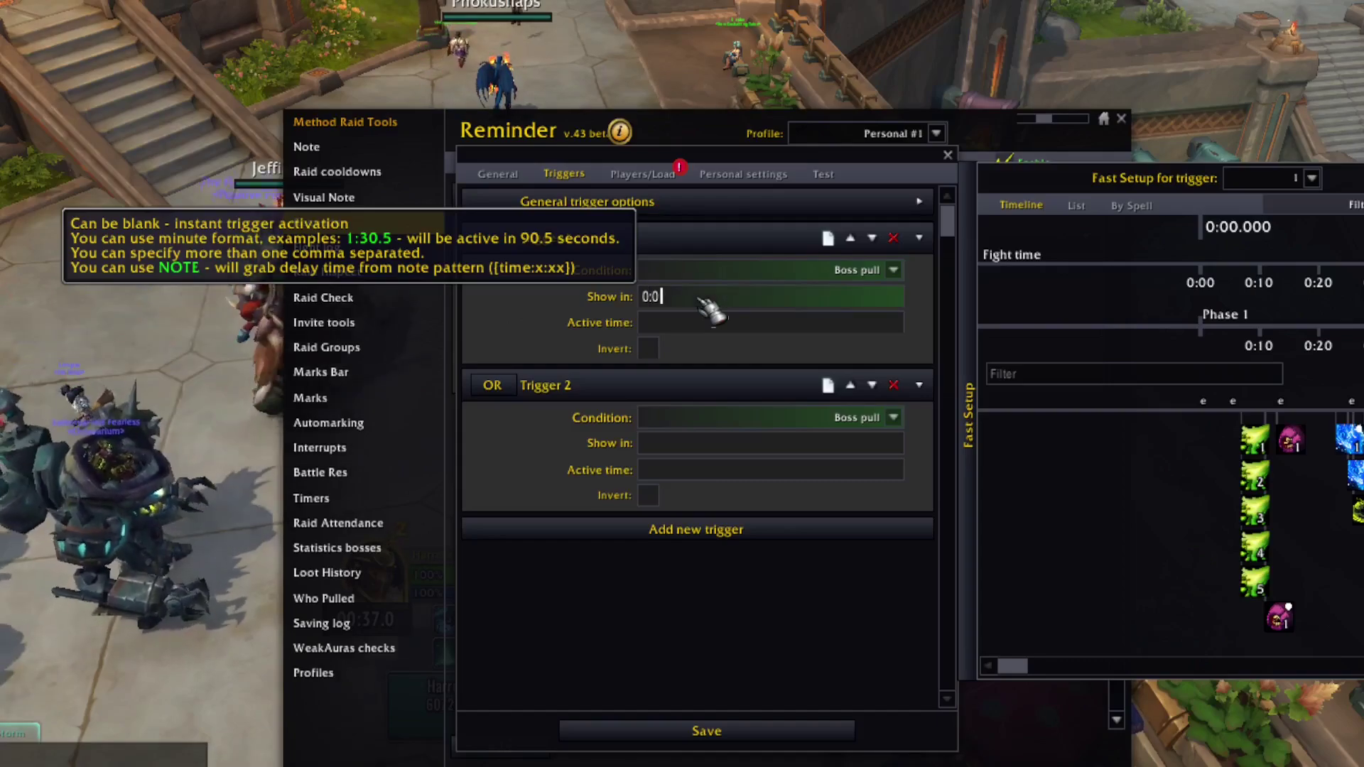
{"action": "left_click", "coordinate": [654, 443]}
{"action": "type", "text": "1:50"}
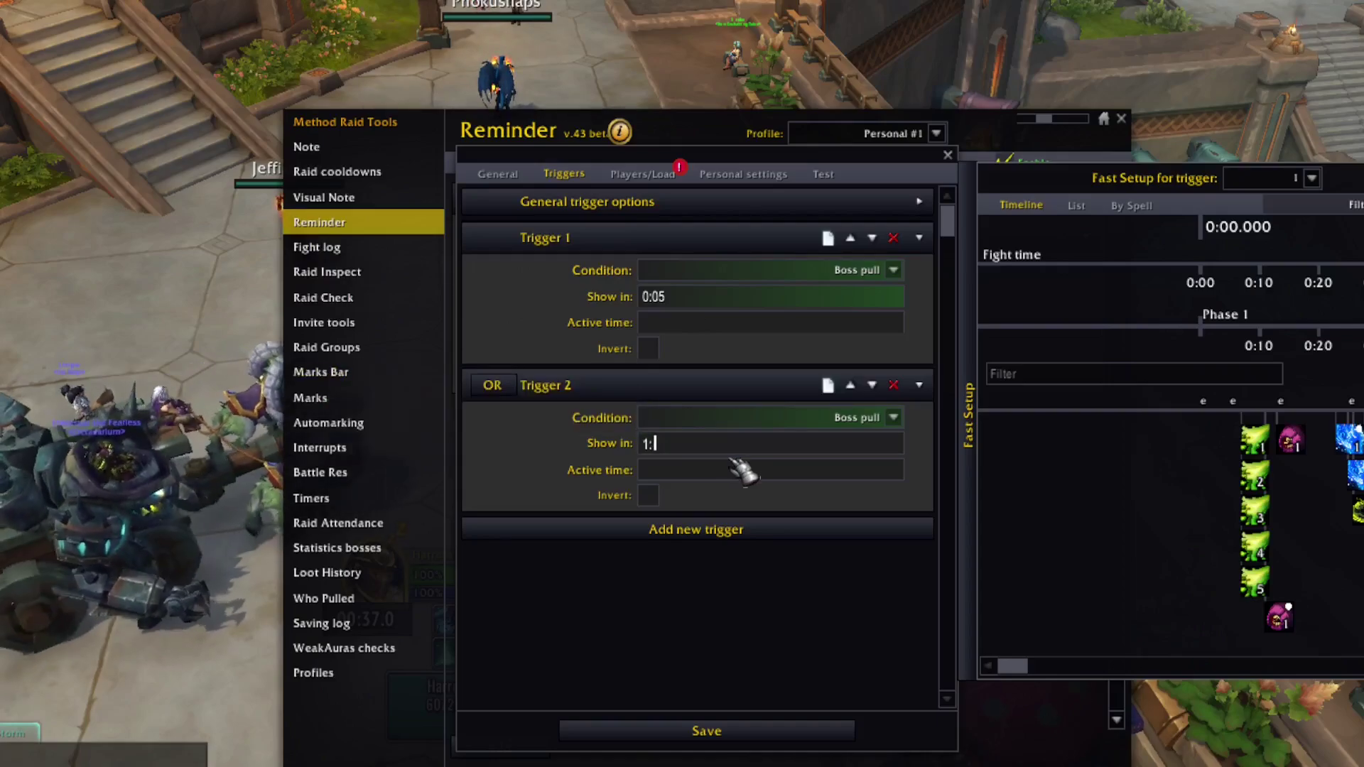
{"action": "mouse_move", "coordinate": [688, 305]}
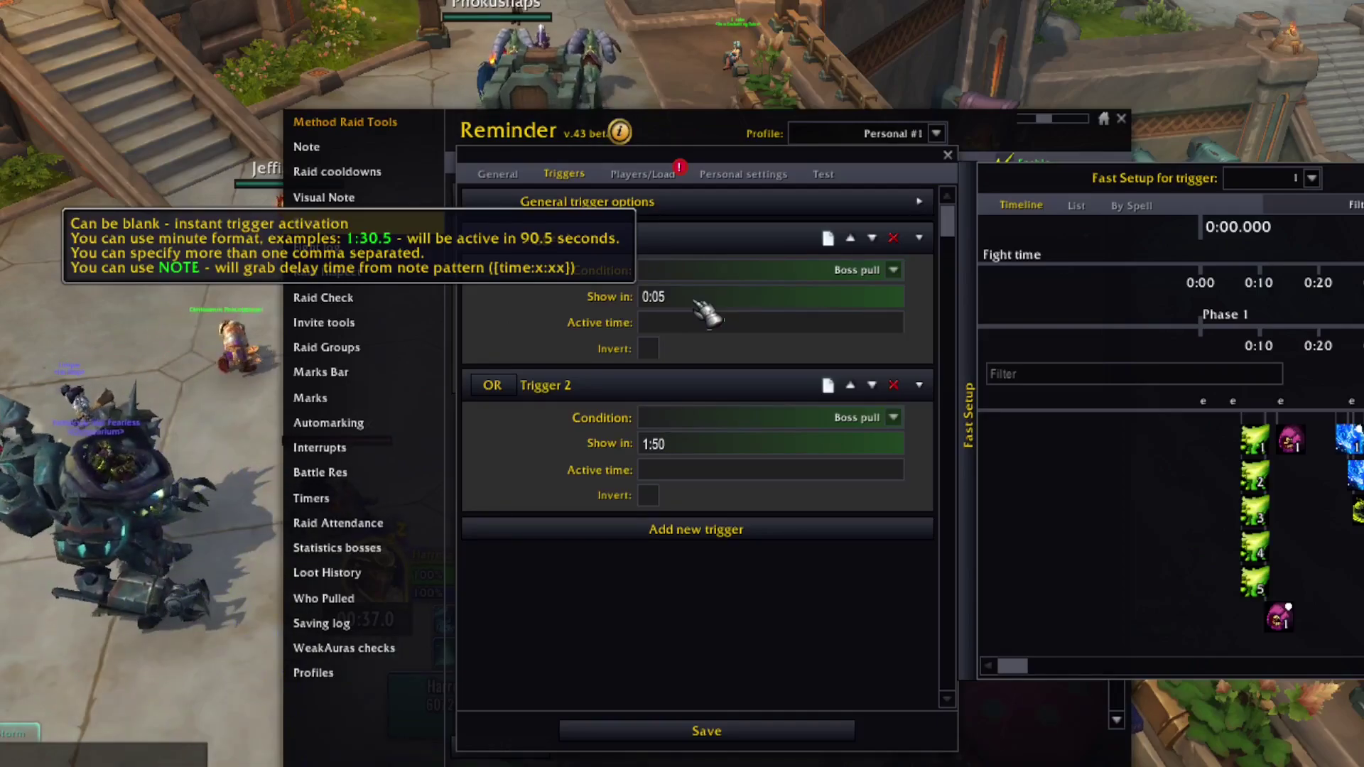
{"action": "mouse_move", "coordinate": [685, 448]}
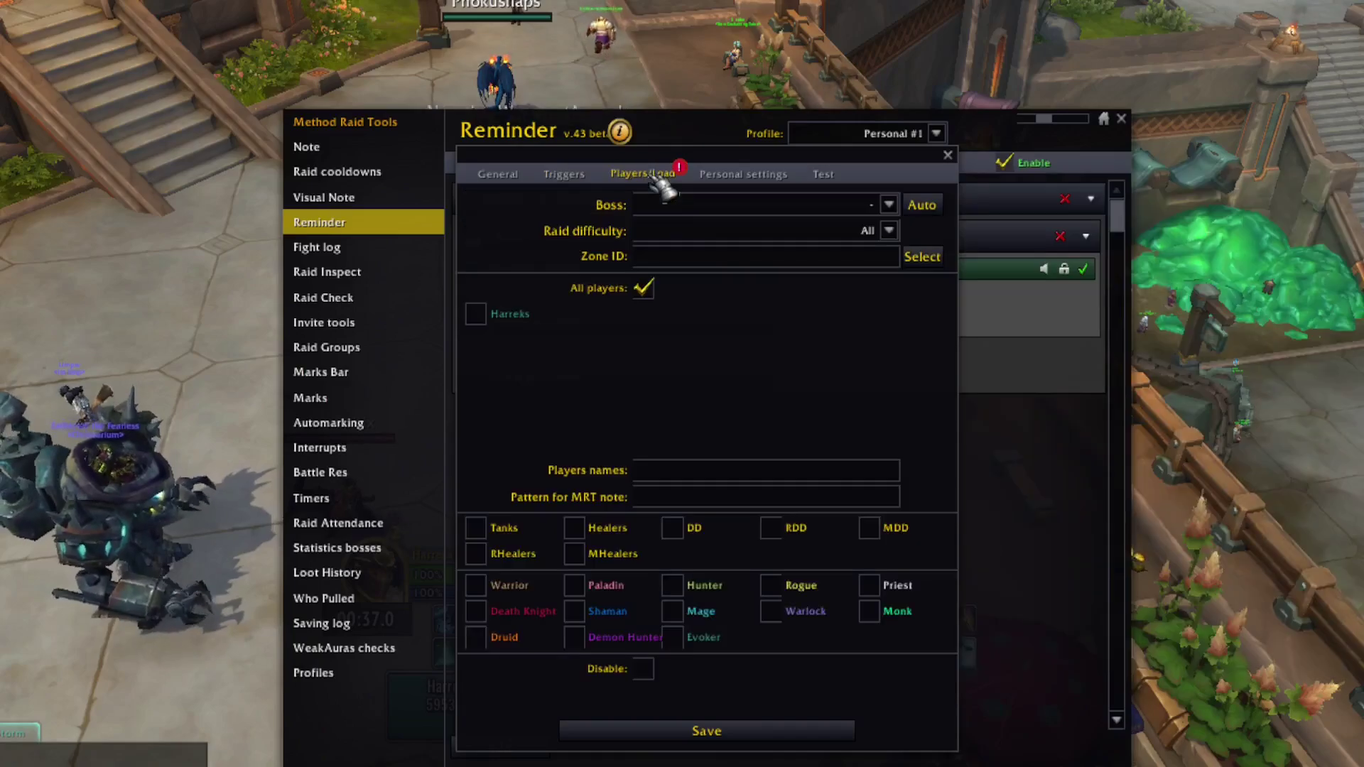
Load the reminder only for Rasha'nan on Mythic difficulty and save it
{"action": "left_click", "coordinate": [643, 174]}
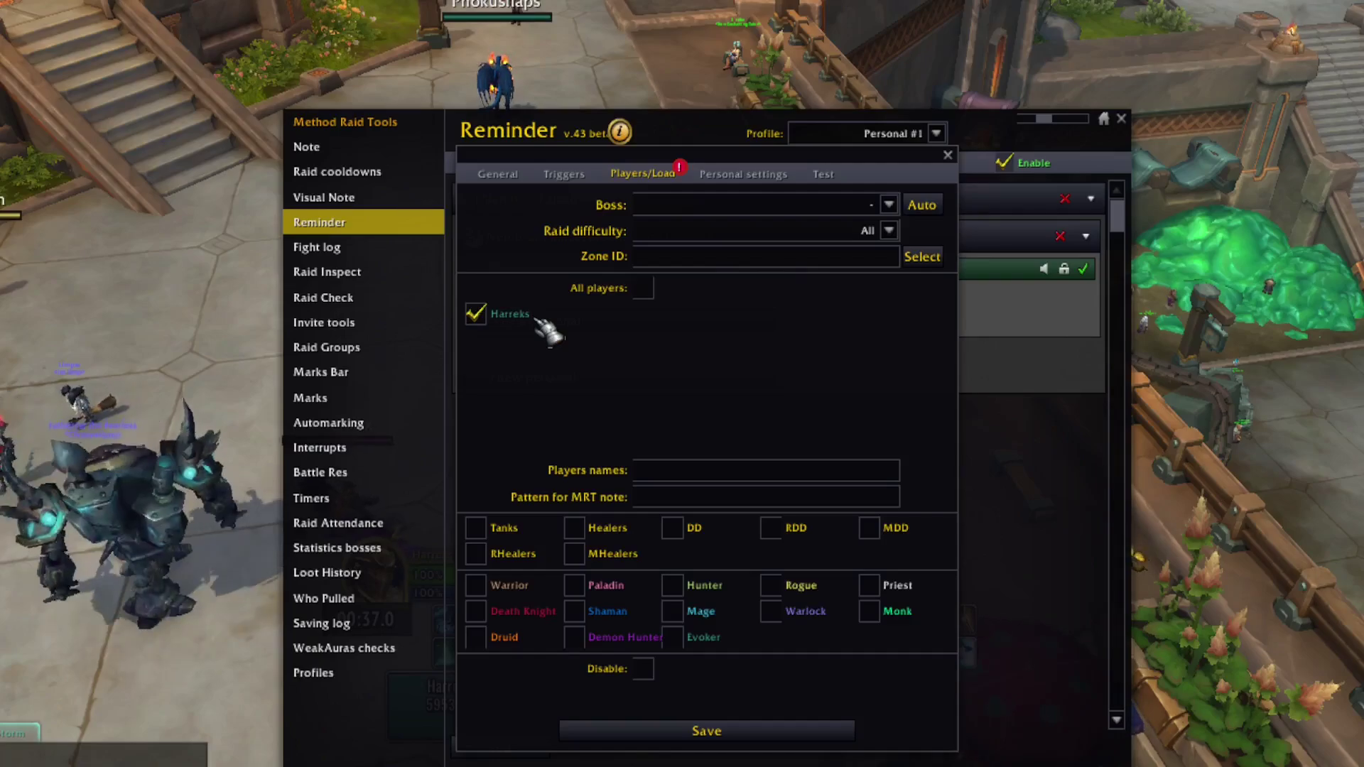
{"action": "left_click", "coordinate": [889, 205]}
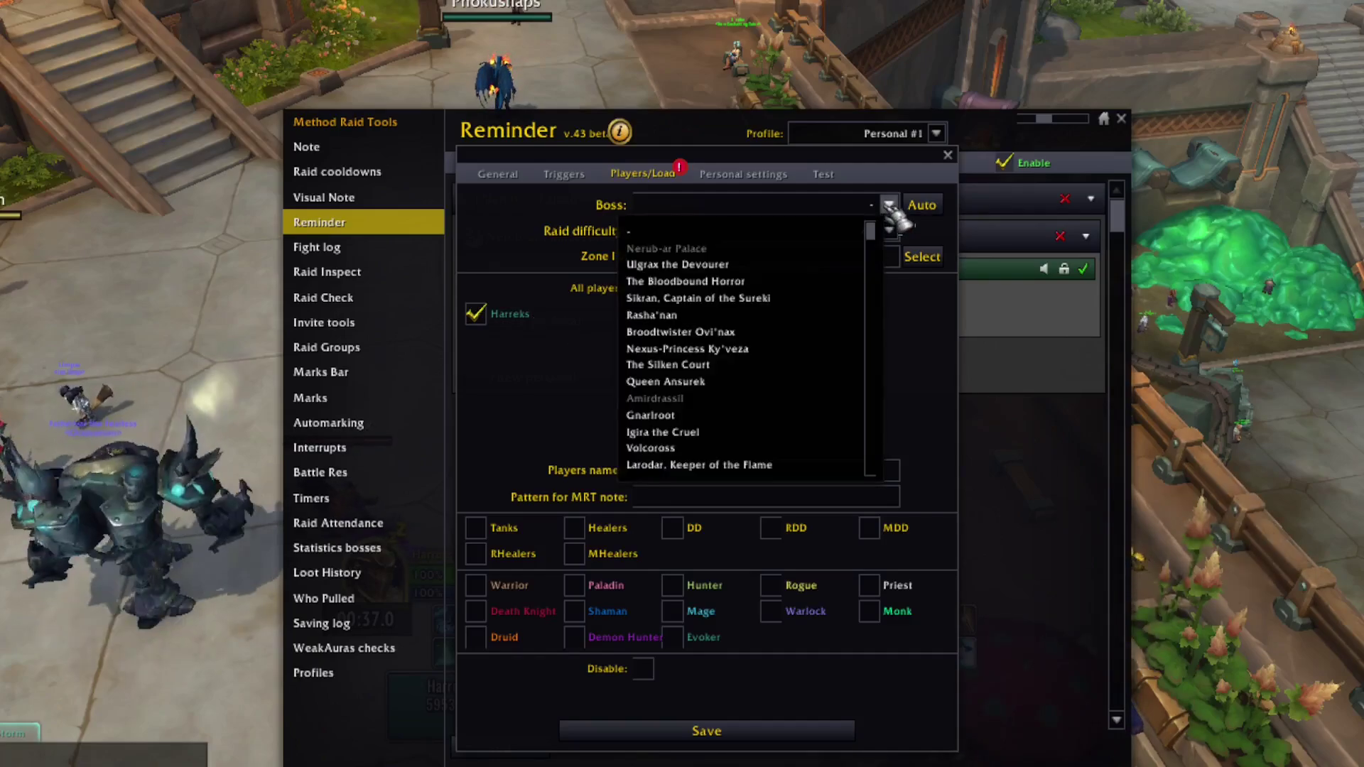
{"action": "left_click", "coordinate": [685, 315]}
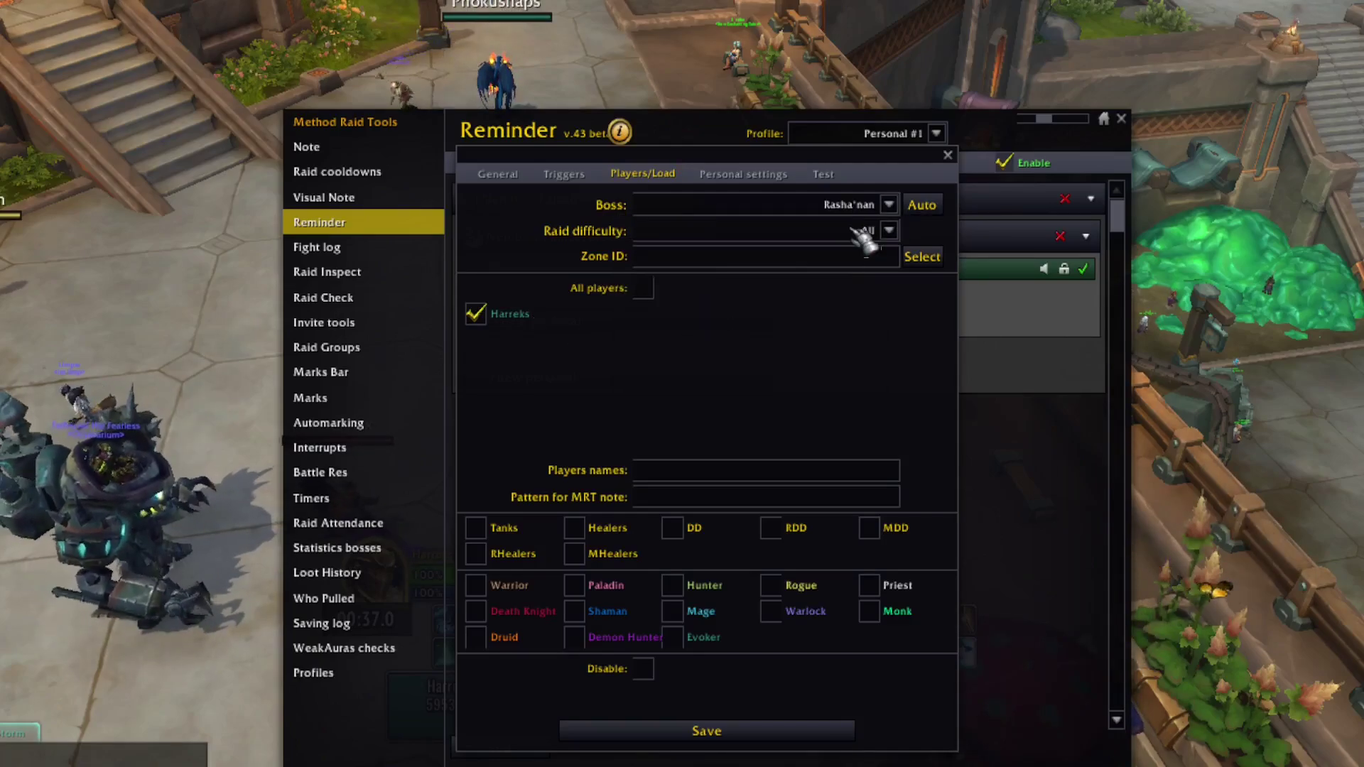
{"action": "left_click", "coordinate": [889, 231]}
{"action": "left_click", "coordinate": [694, 313]}
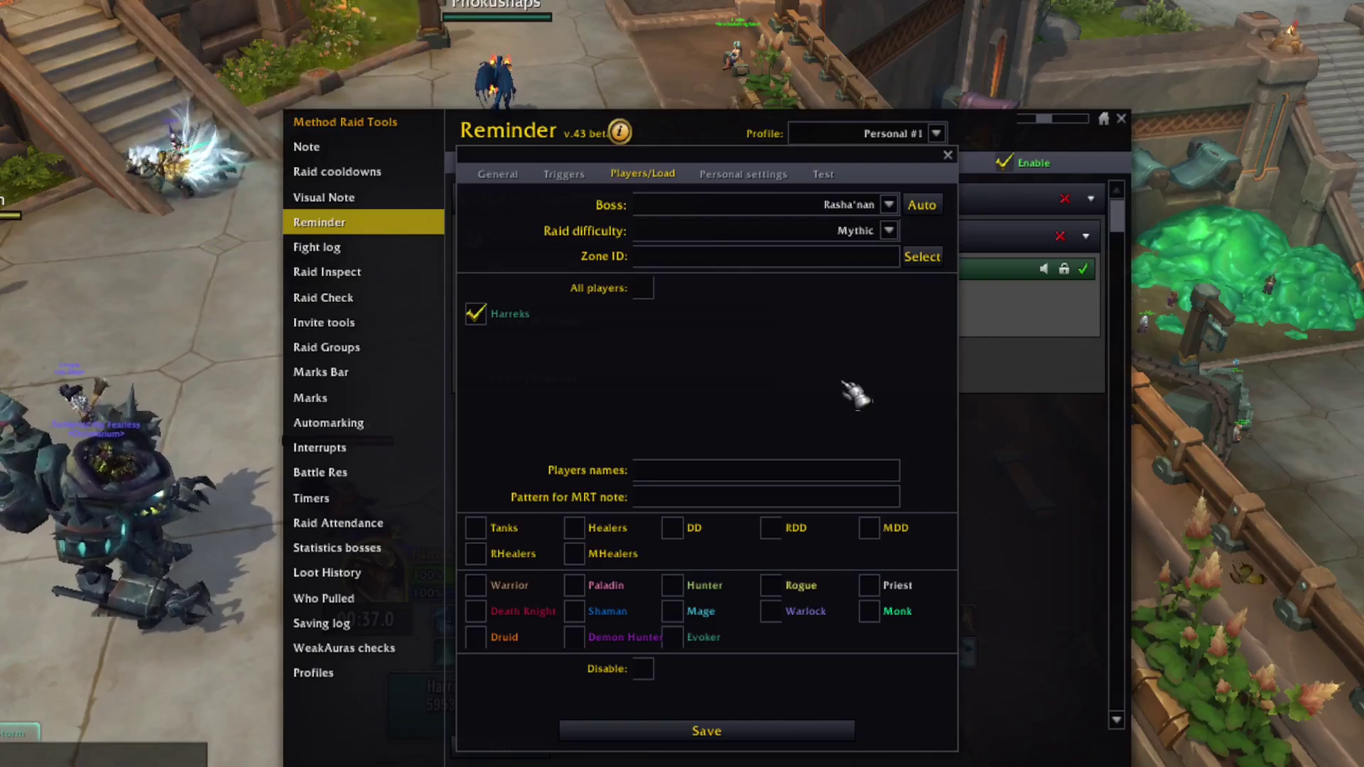
{"action": "left_click", "coordinate": [708, 731]}
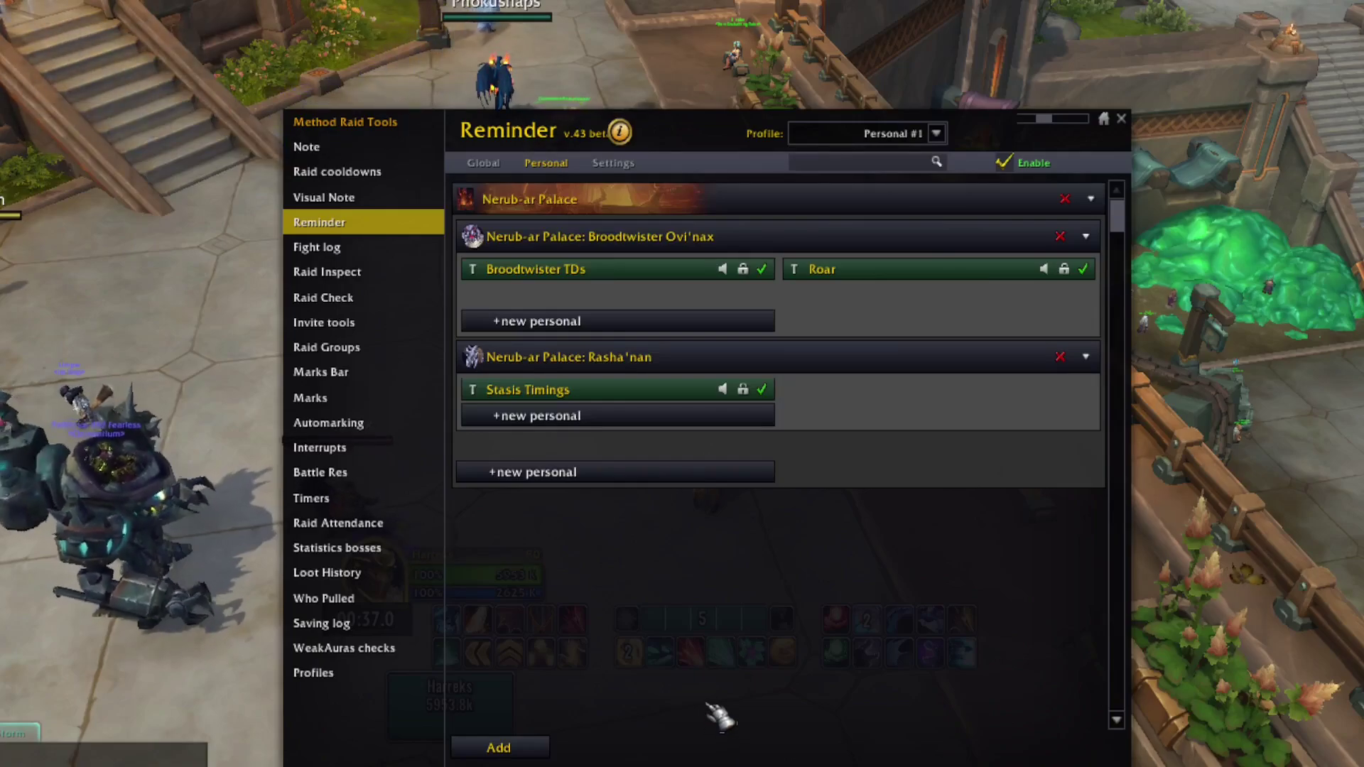
Open Stasis Timings, load it for testing, and fire Trigger 1 twice to preview the alert
{"action": "mouse_move", "coordinate": [539, 403]}
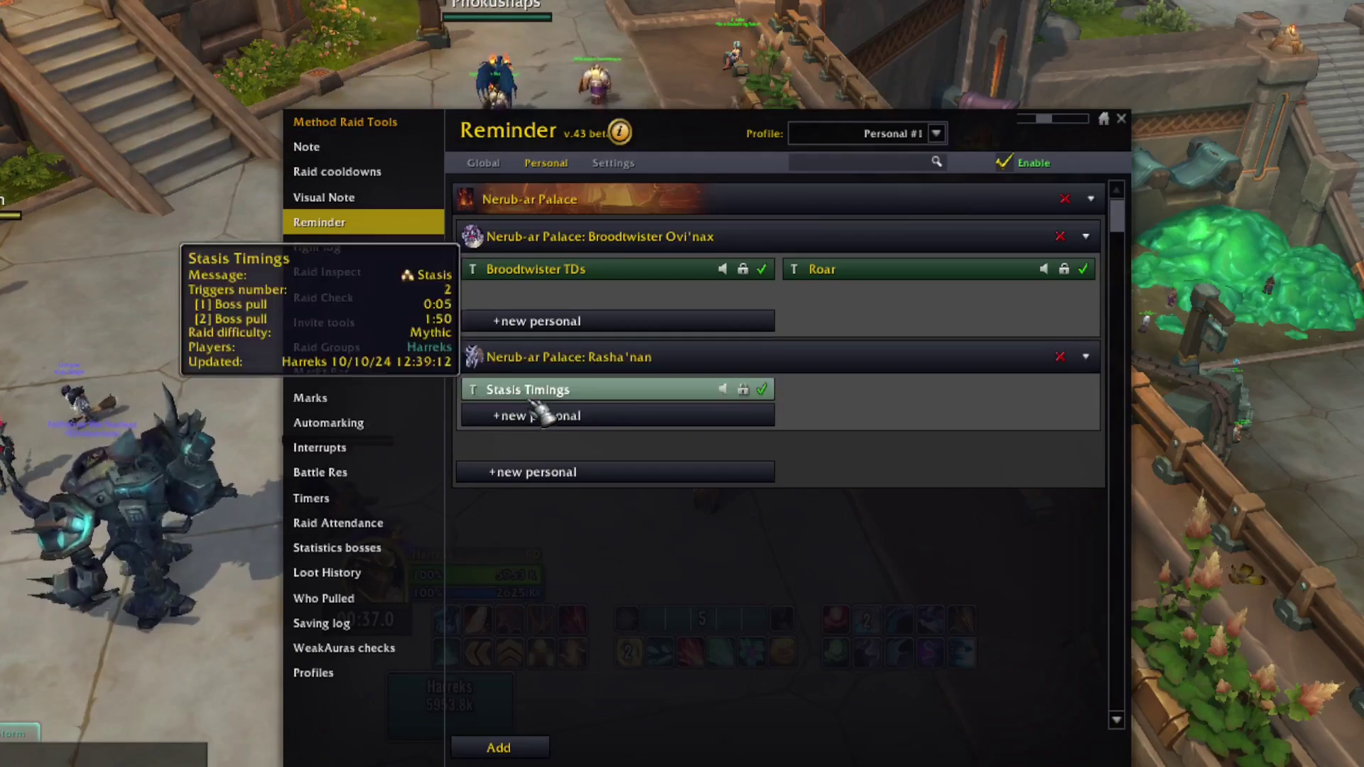
{"action": "left_click", "coordinate": [631, 391]}
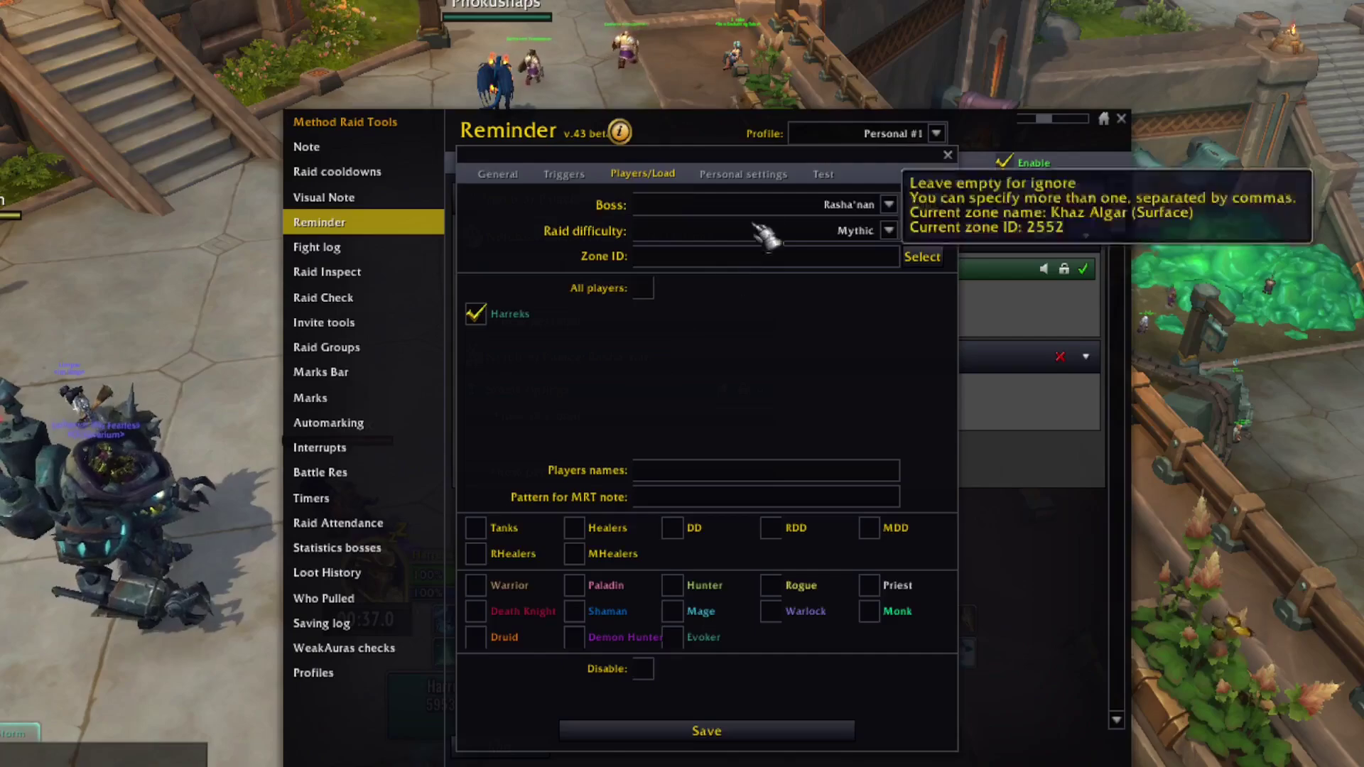
{"action": "left_click", "coordinate": [823, 175]}
{"action": "left_click", "coordinate": [734, 229]}
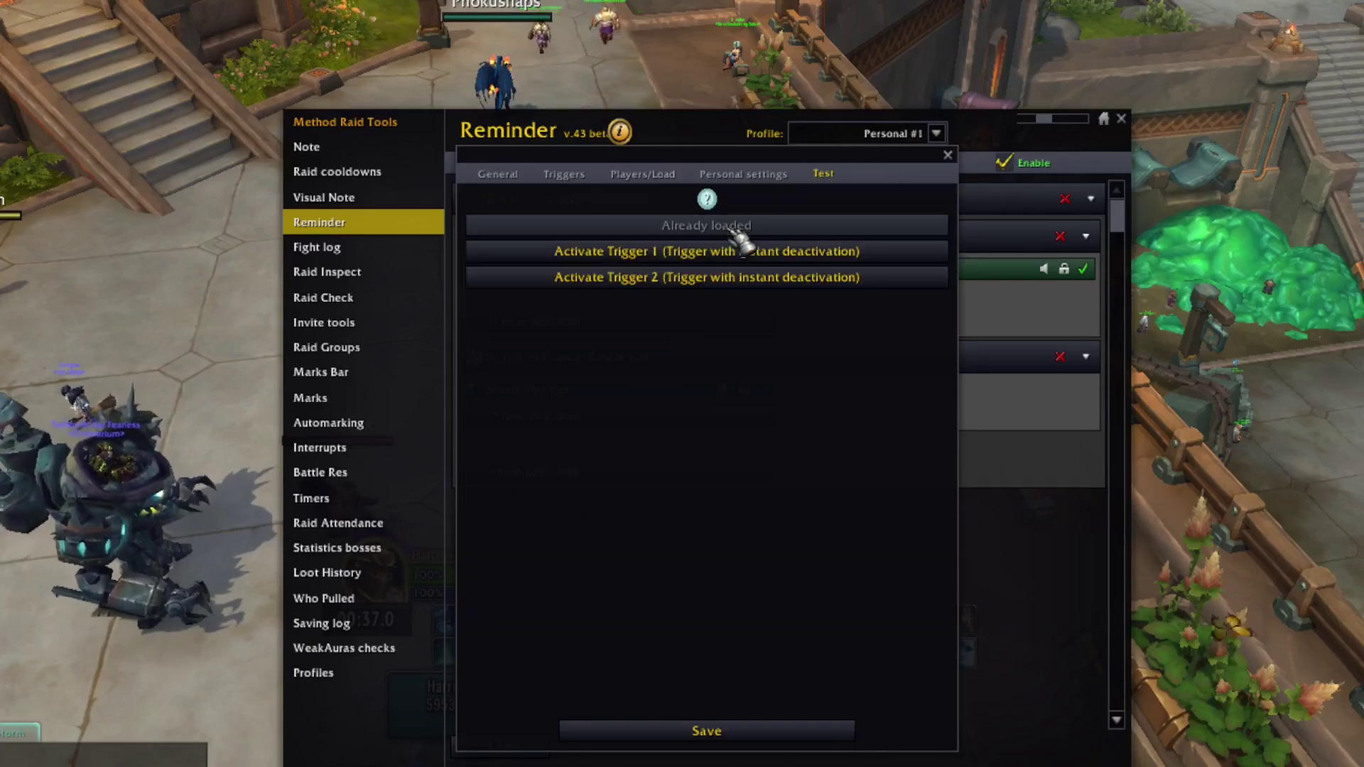
{"action": "left_click", "coordinate": [738, 253]}
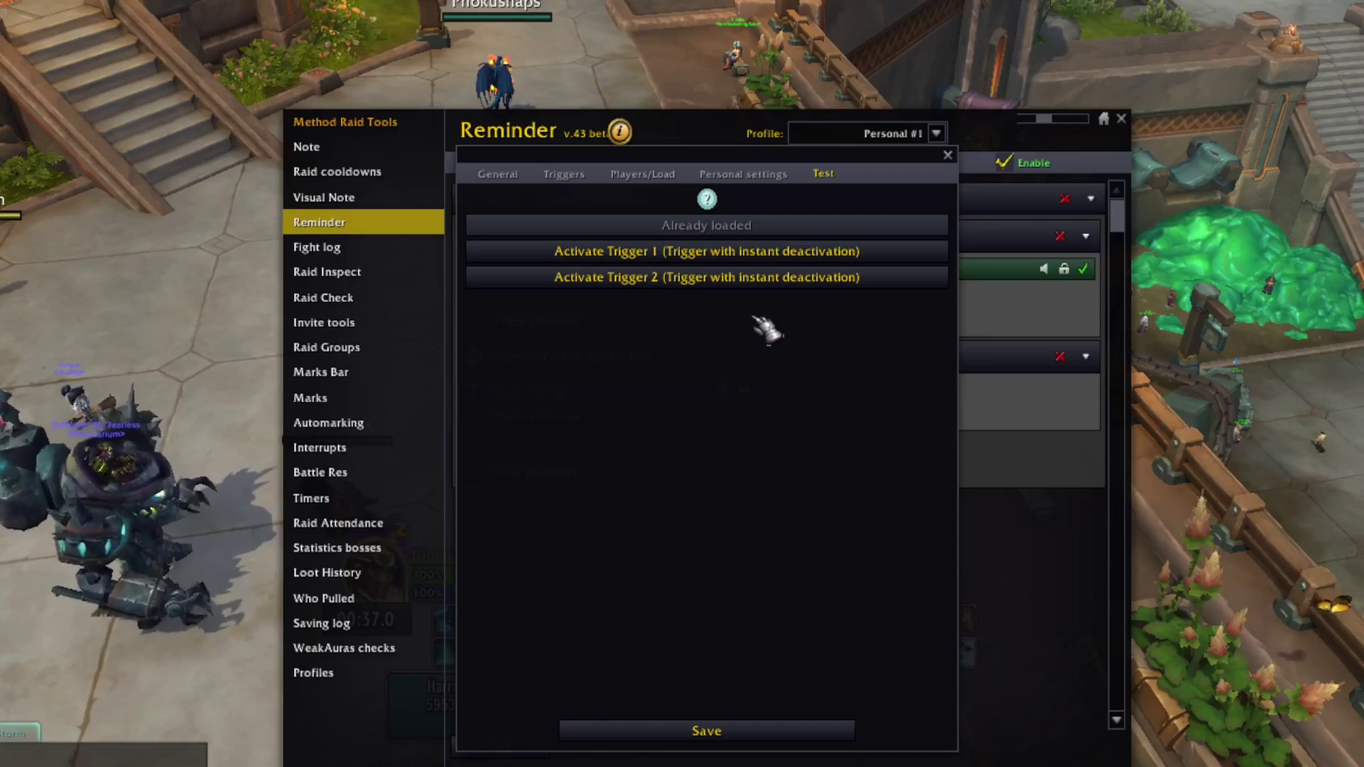
{"action": "left_click", "coordinate": [839, 259]}
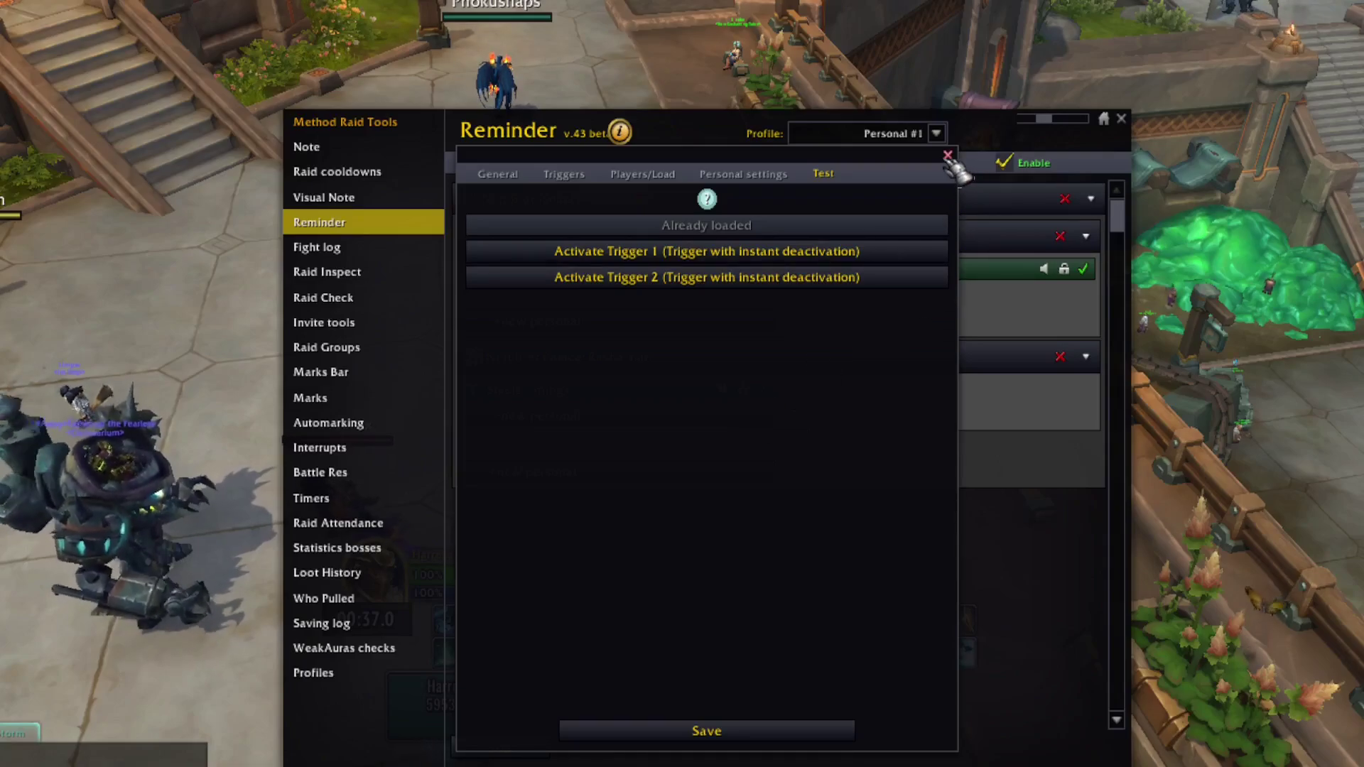
{"action": "left_click", "coordinate": [575, 179]}
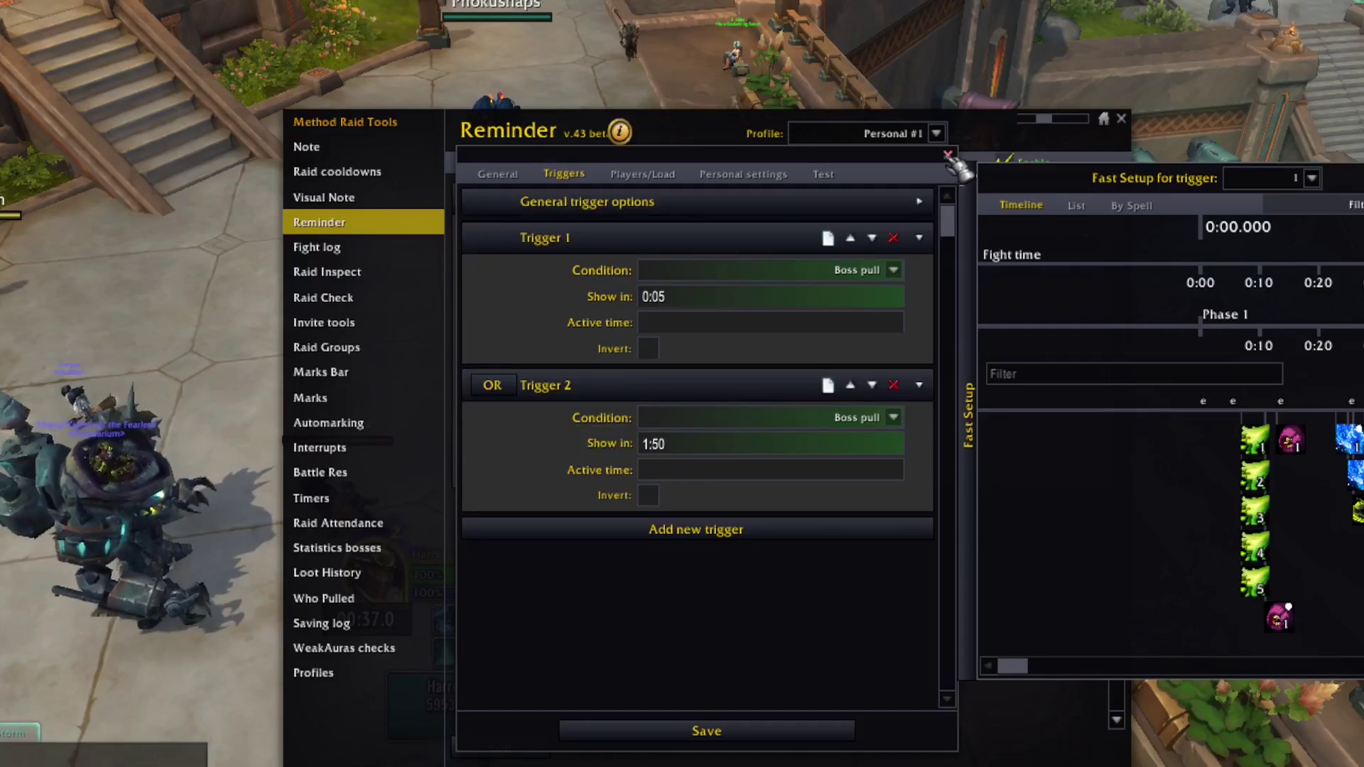
Save and close the Stasis Timings editor, returning to the Personal reminder list
{"action": "left_click", "coordinate": [724, 732]}
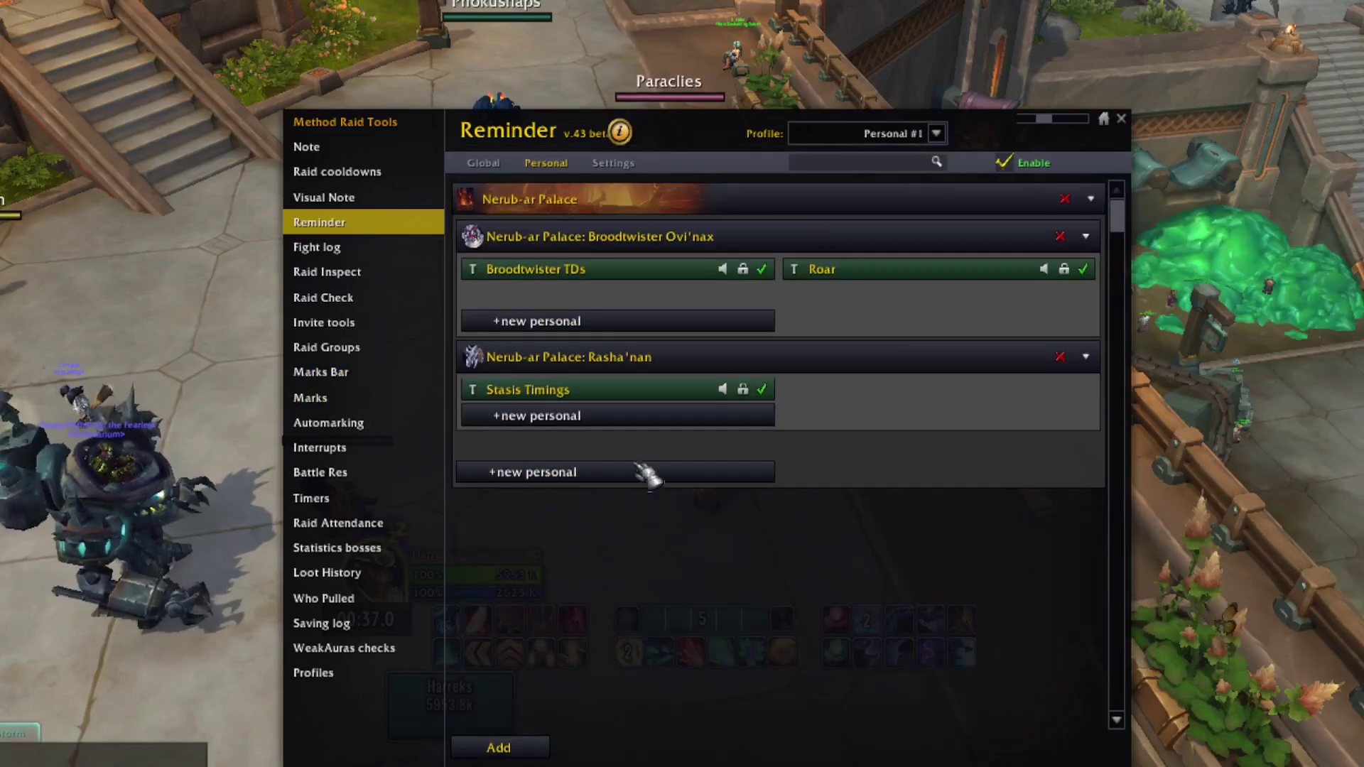